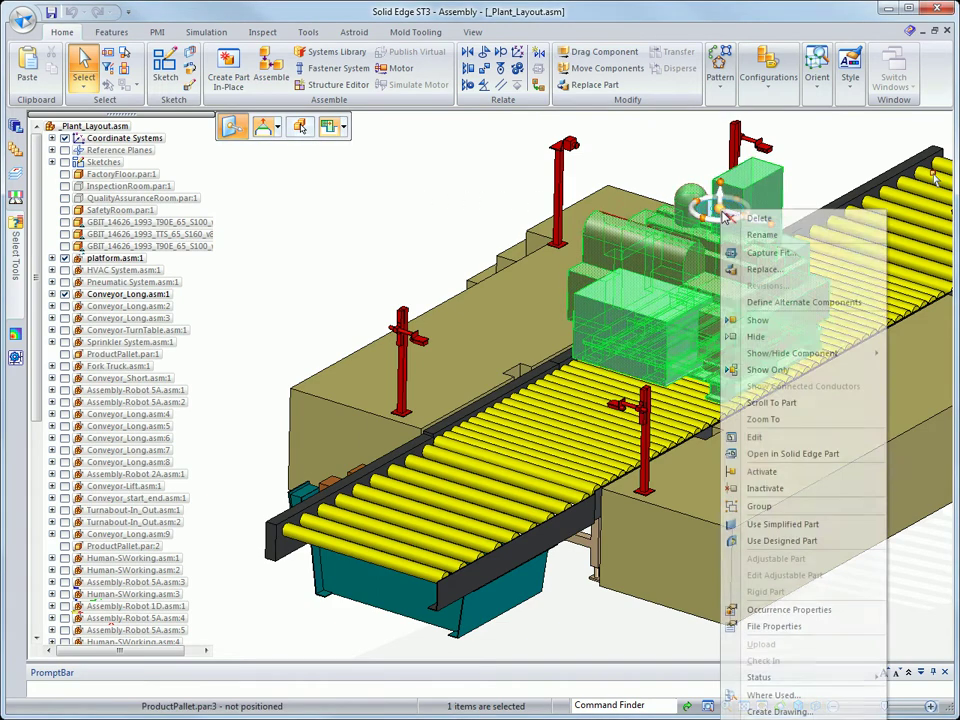
# Hide the equipment unit behind the platform and select the platform assembly
pyautogui.click(755, 336)
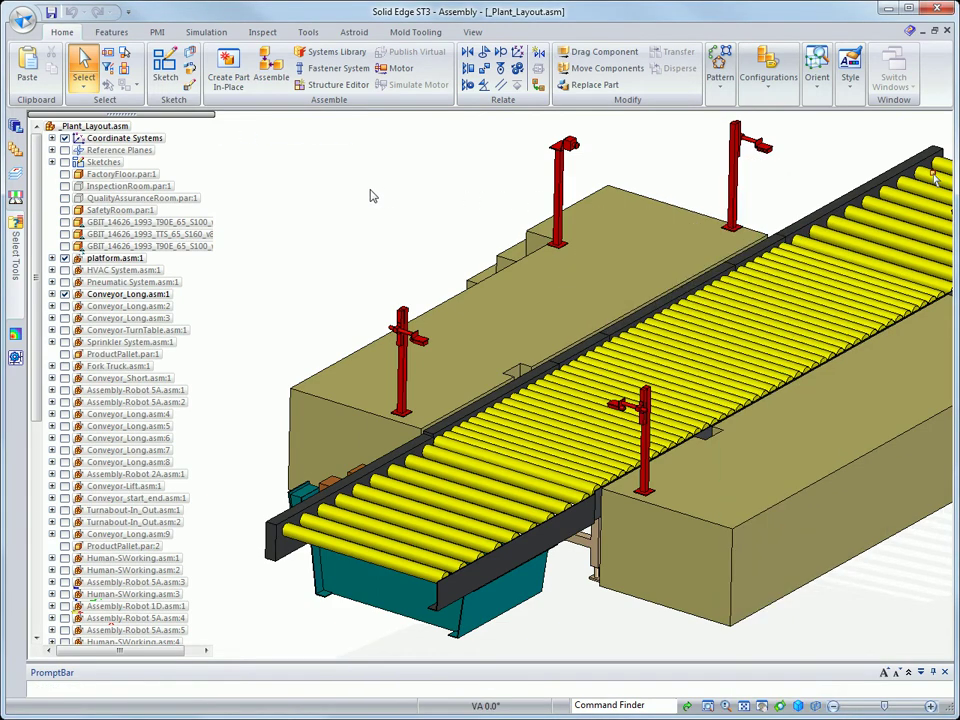
pyautogui.click(128, 260)
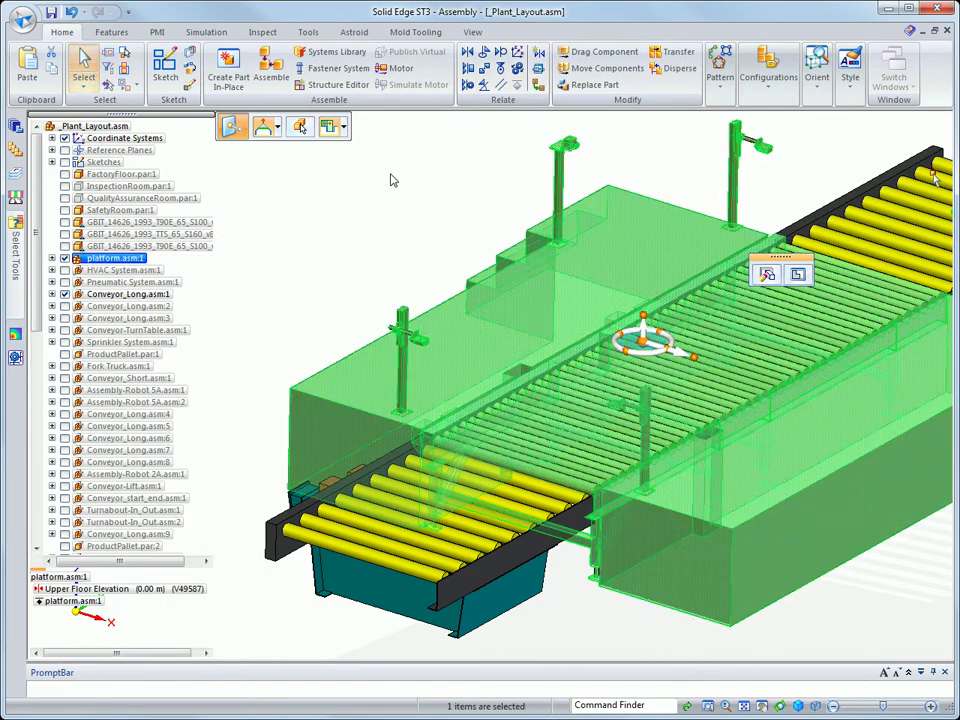
# Drag Assembly-Robot 1A.asm from the Robots > Robot 1A library folder into the layout
pyautogui.click(15, 128)
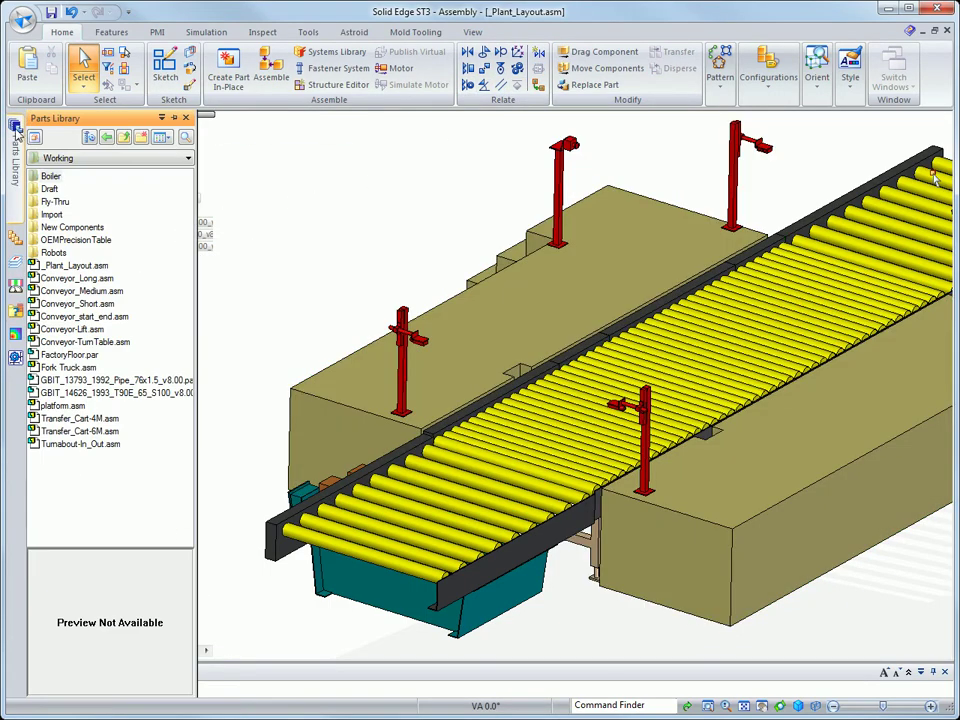
pyautogui.doubleClick(55, 253)
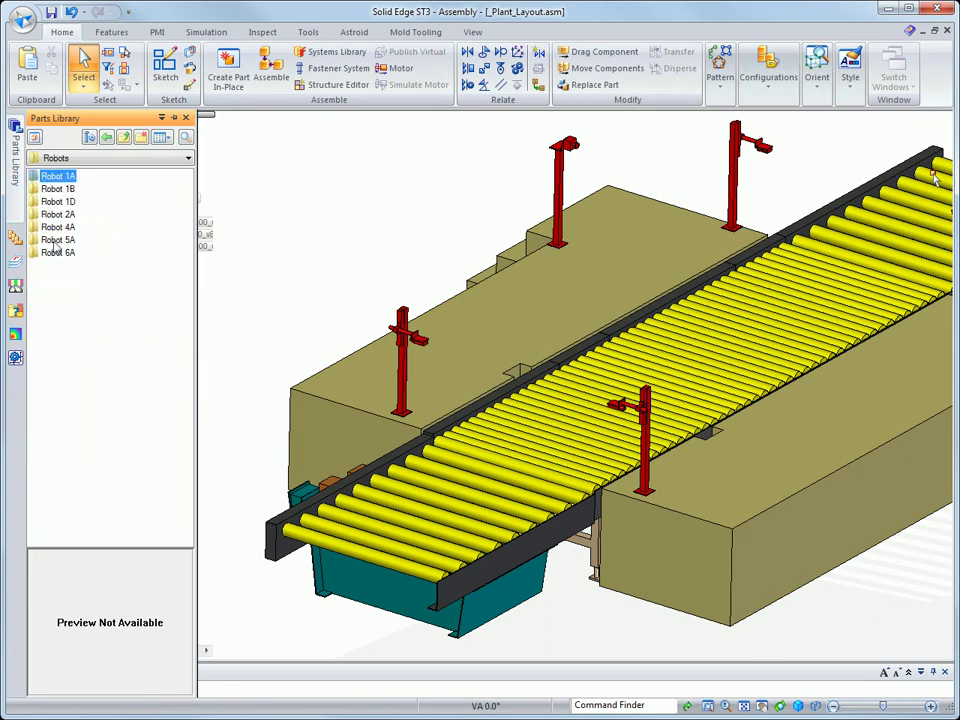
pyautogui.doubleClick(50, 176)
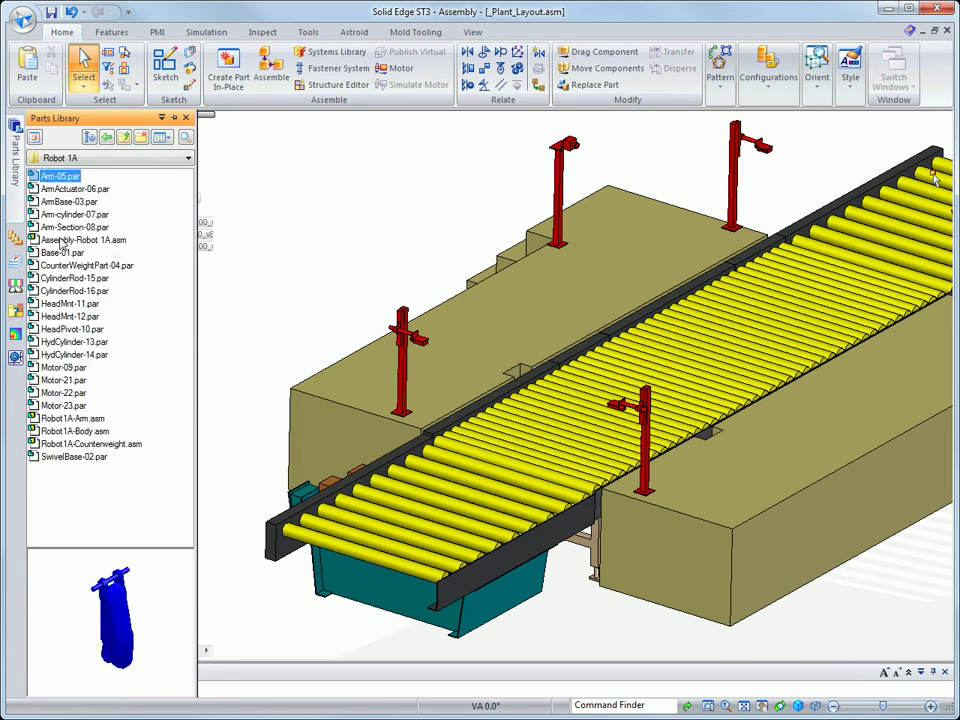
pyautogui.click(66, 241)
pyautogui.moveTo(67, 243); pyautogui.dragTo(80, 240)
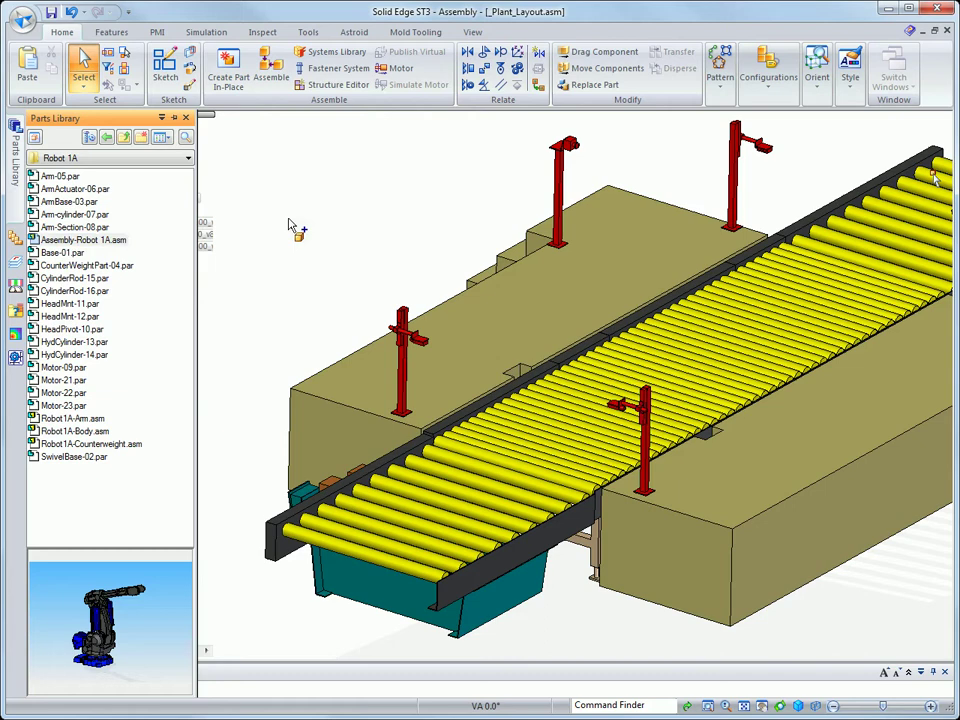
pyautogui.moveTo(427, 177); pyautogui.dragTo(431, 190)
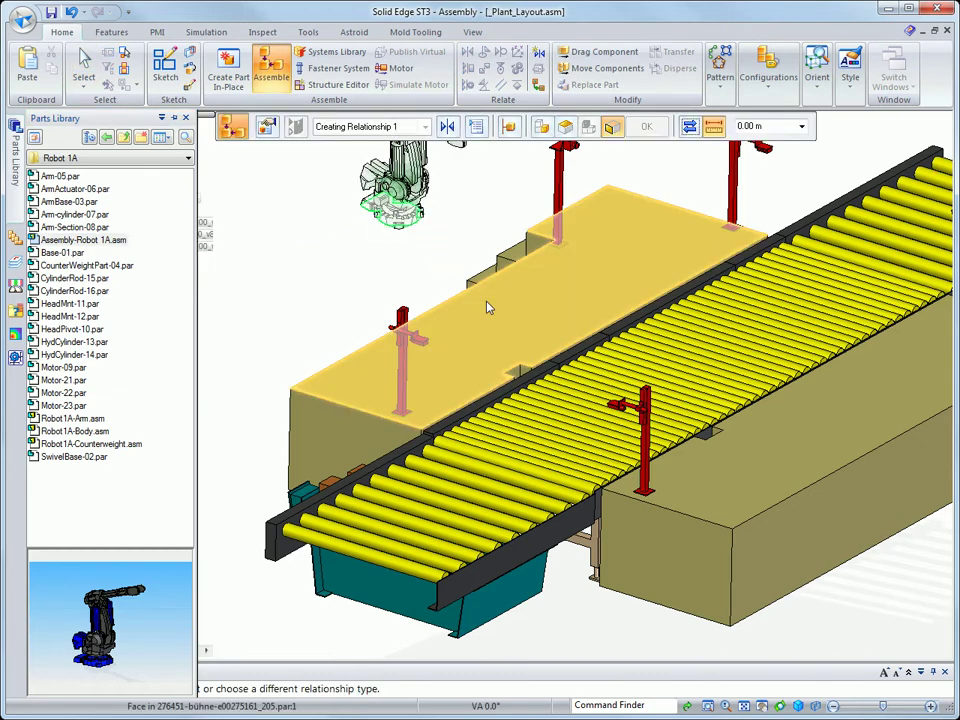
# Mate the robot base to the platform top with 0.25 m and 0.75 m offsets
pyautogui.click(489, 308)
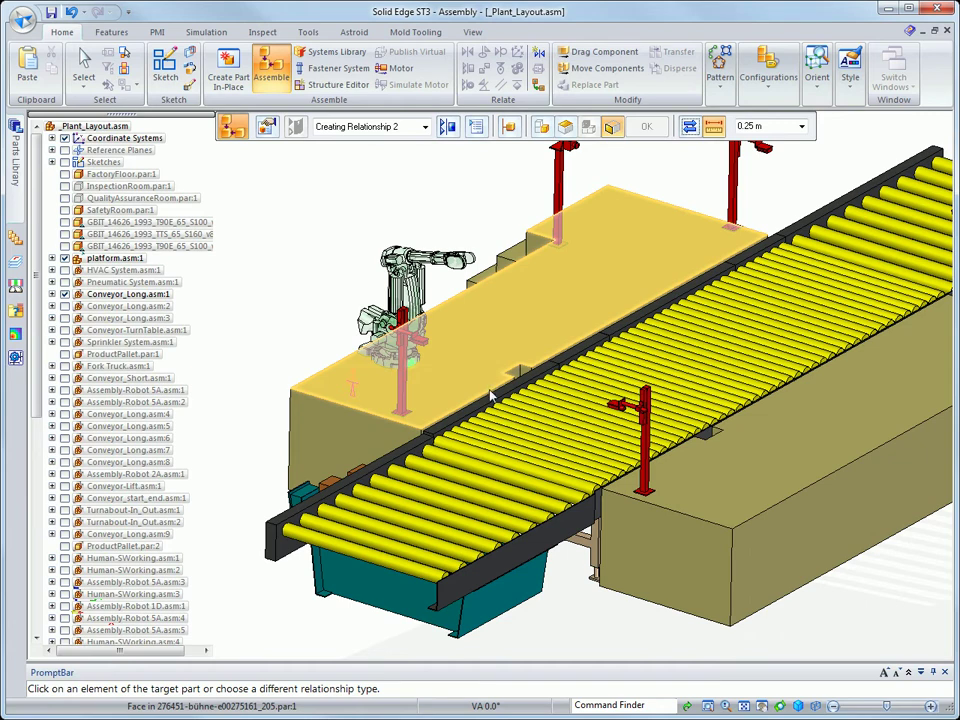
pyautogui.click(490, 397)
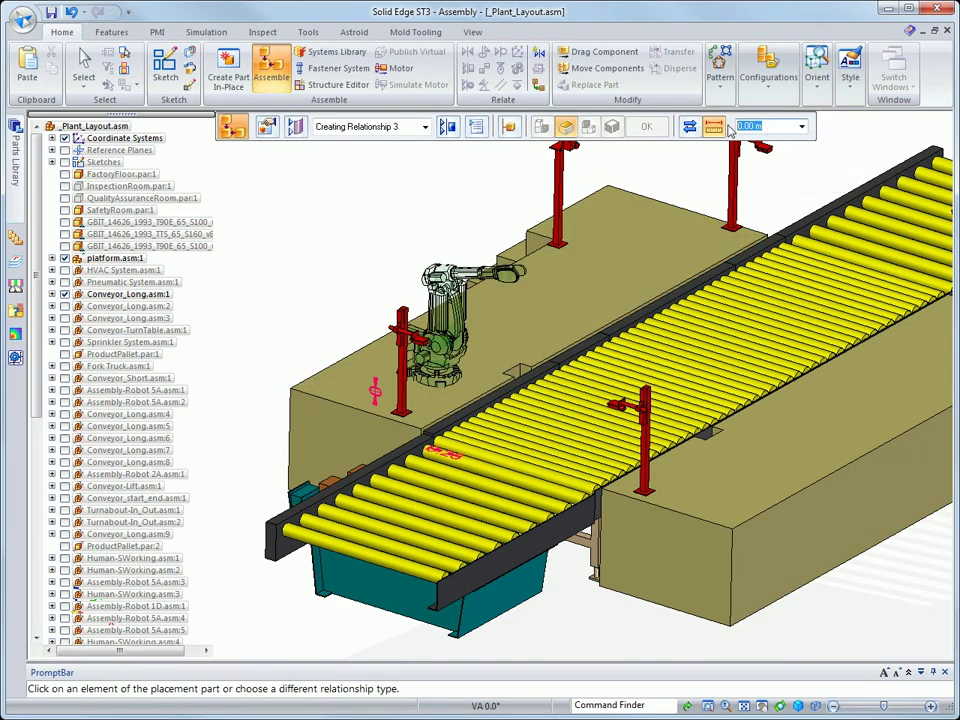
pyautogui.press('BackSpace')
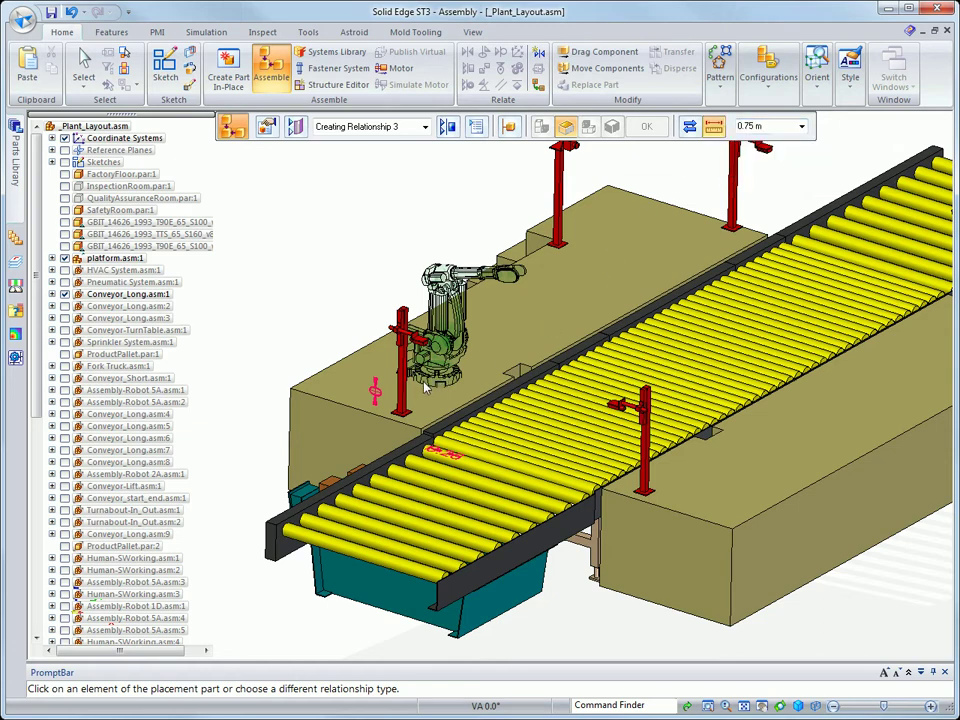
pyautogui.click(318, 286)
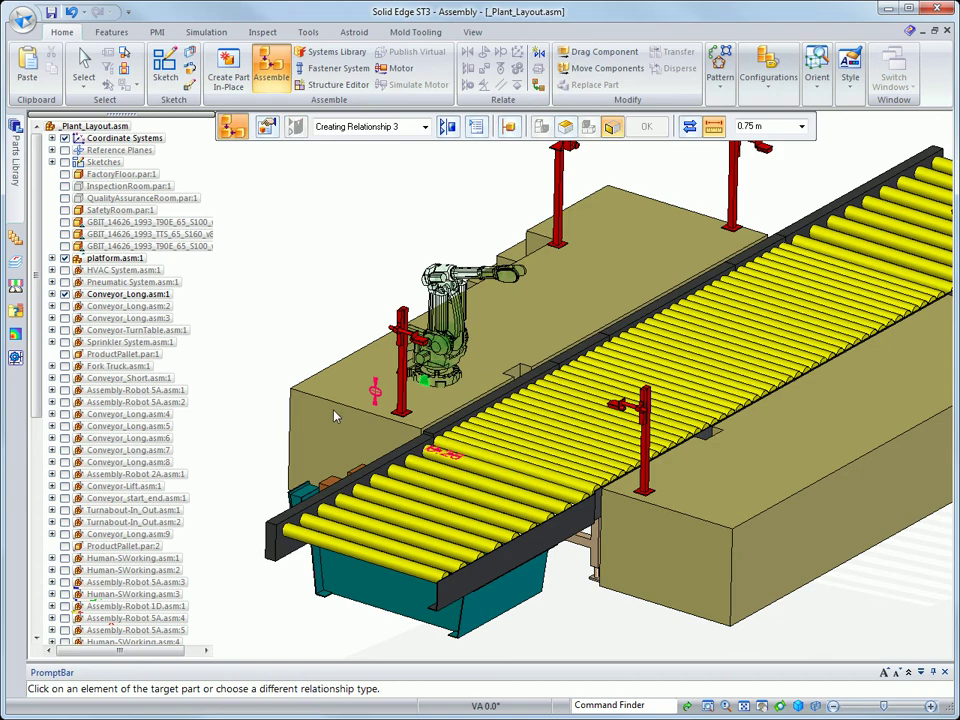
pyautogui.click(246, 307)
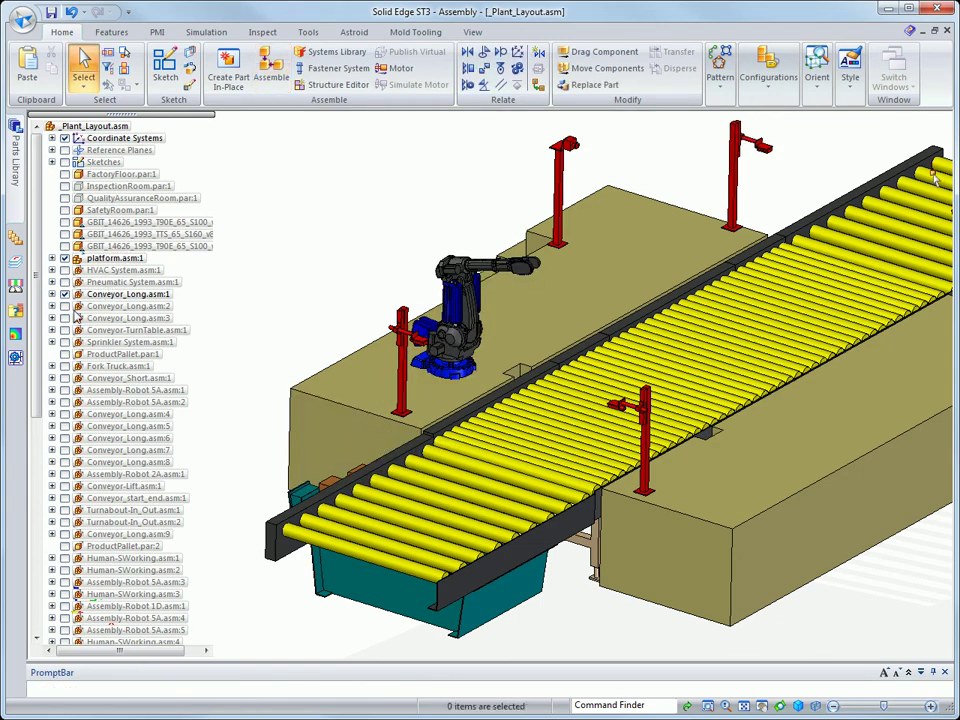
# Copy Robot 1A twice along the platform at X -10.93 m, Y 3.96 m
pyautogui.moveTo(33, 250); pyautogui.dragTo(35, 642)
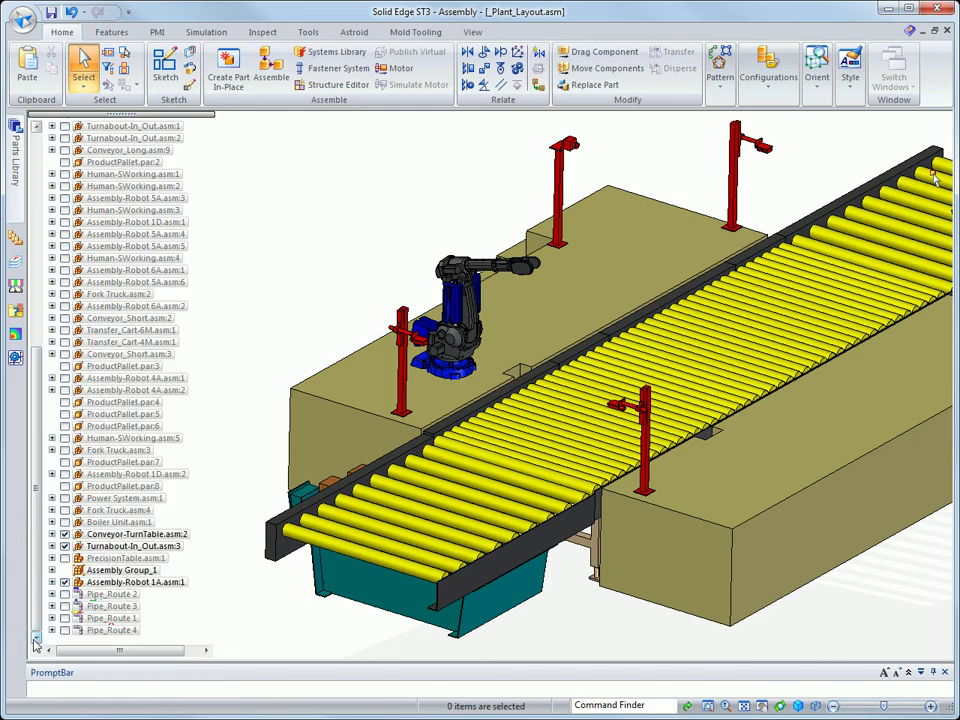
pyautogui.click(118, 583)
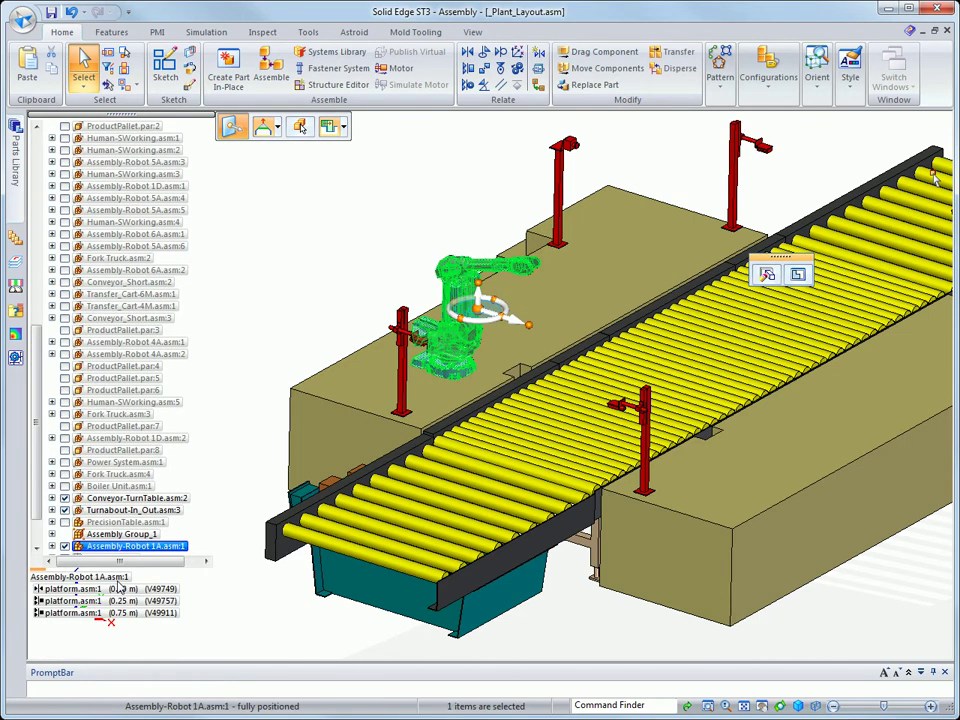
pyautogui.click(605, 68)
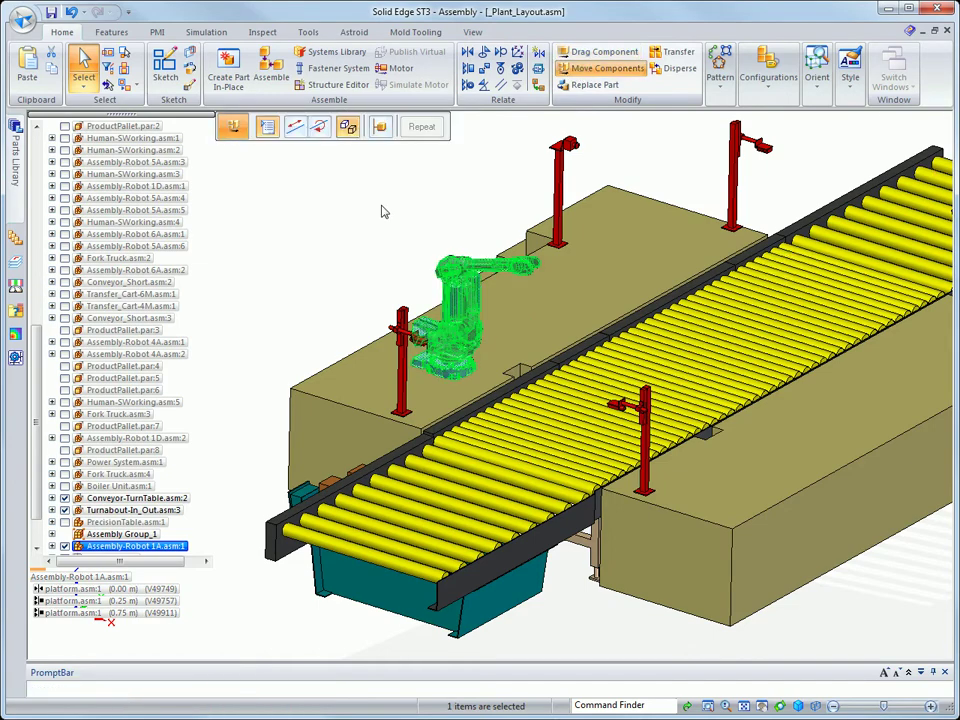
pyautogui.click(470, 108)
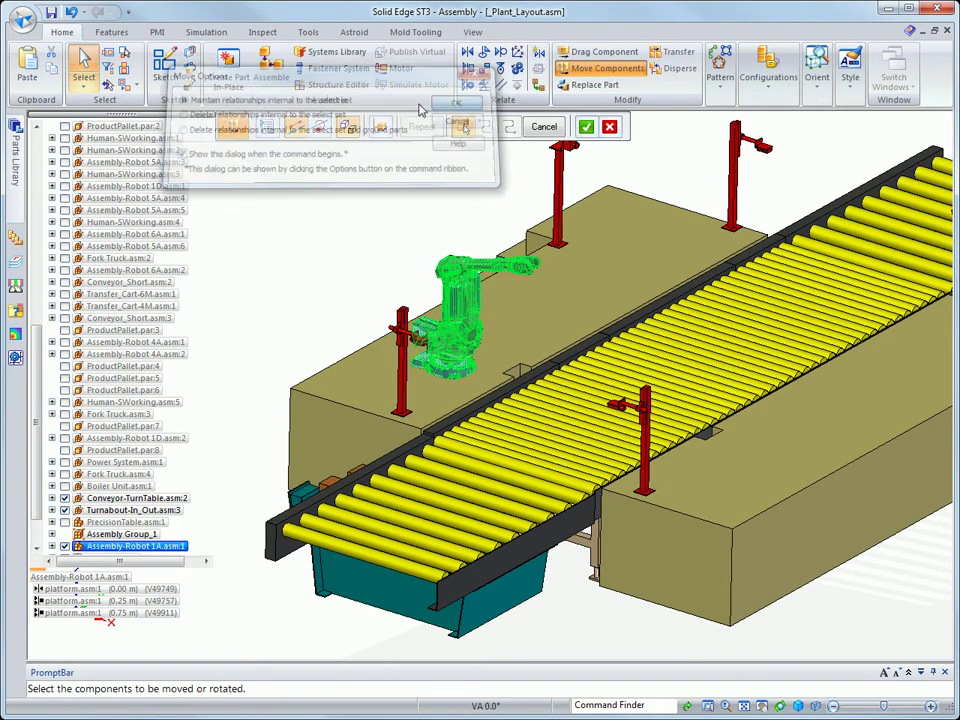
pyautogui.click(584, 128)
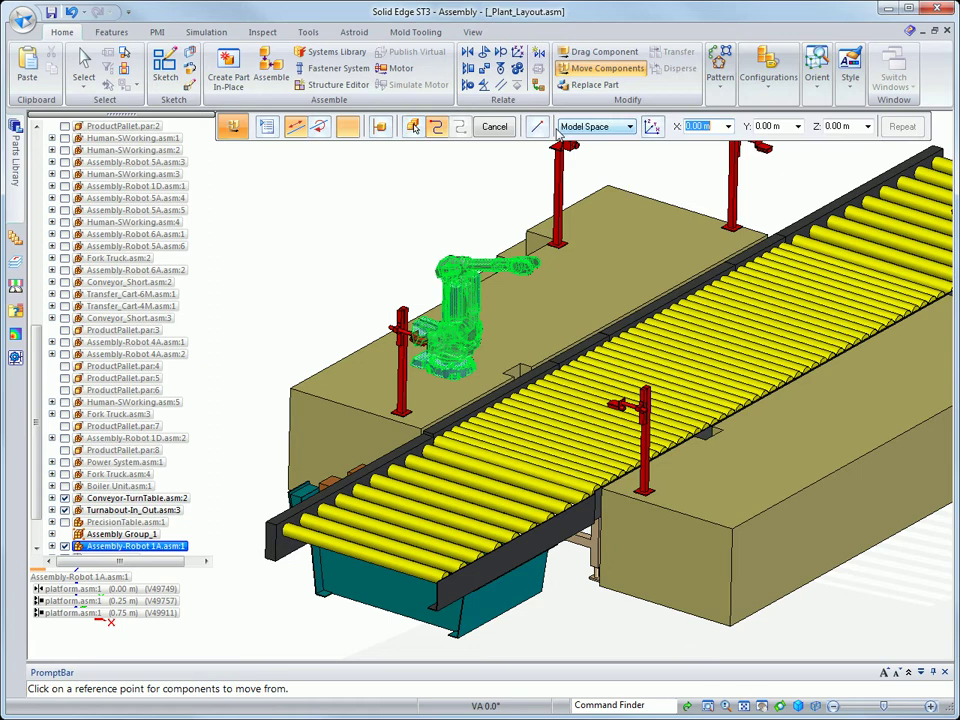
pyautogui.click(234, 362)
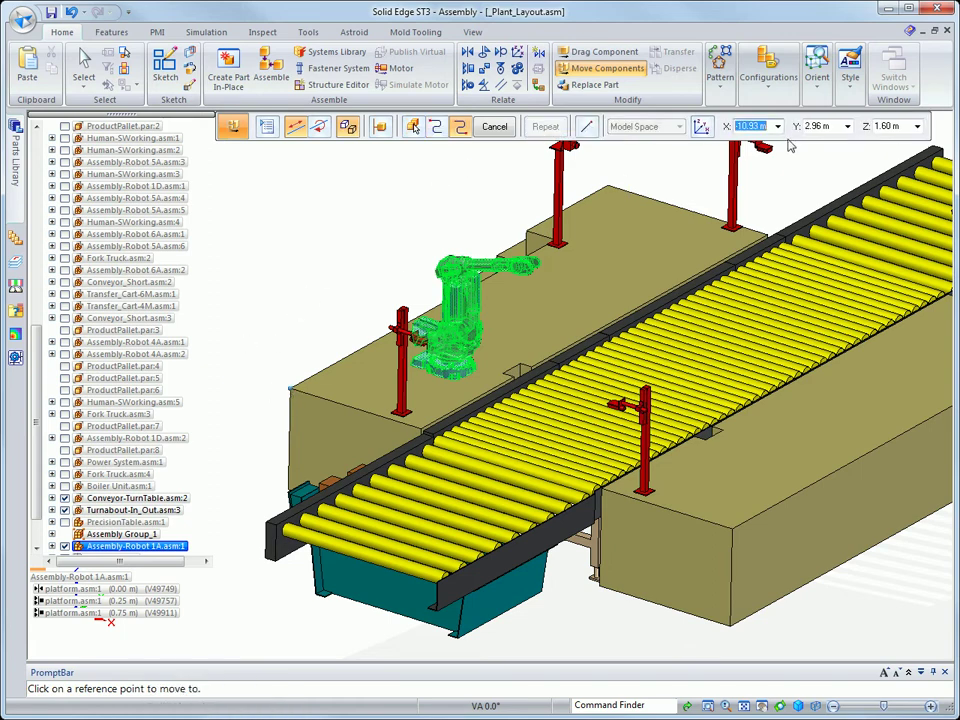
pyautogui.write('-10.93')
pyautogui.press('Tab')
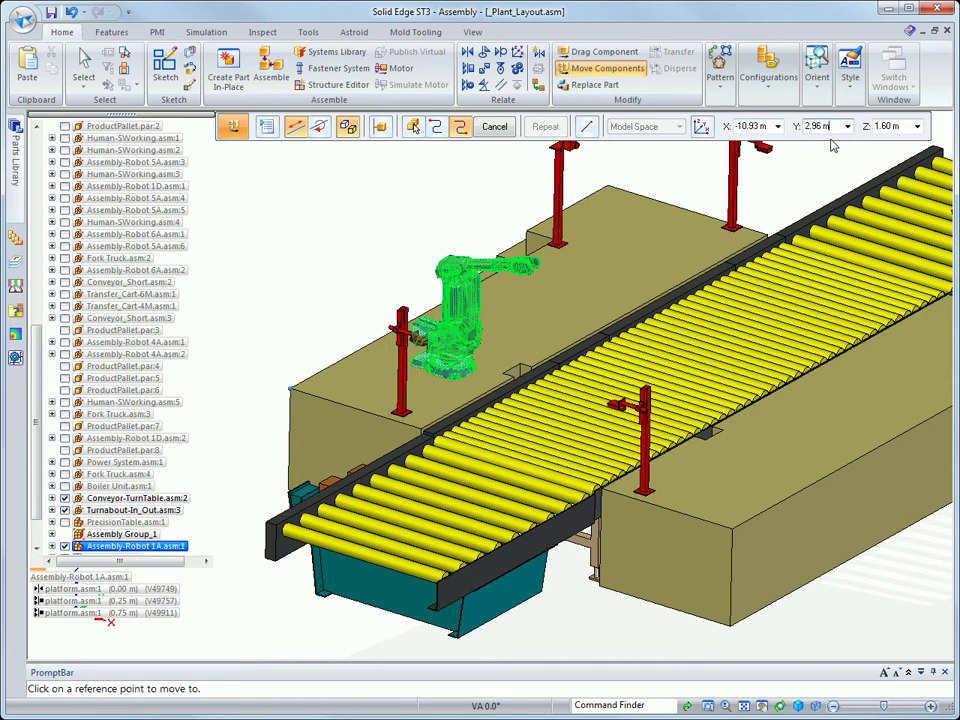
pyautogui.write('+1')
pyautogui.press('Tab')
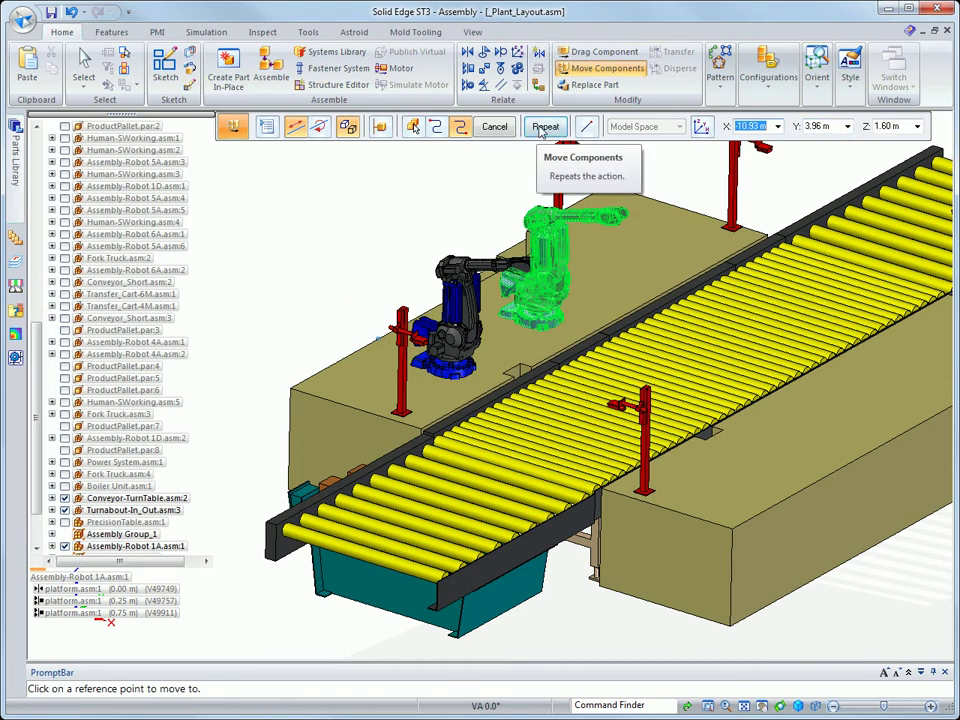
pyautogui.click(545, 127)
pyautogui.press('Escape')
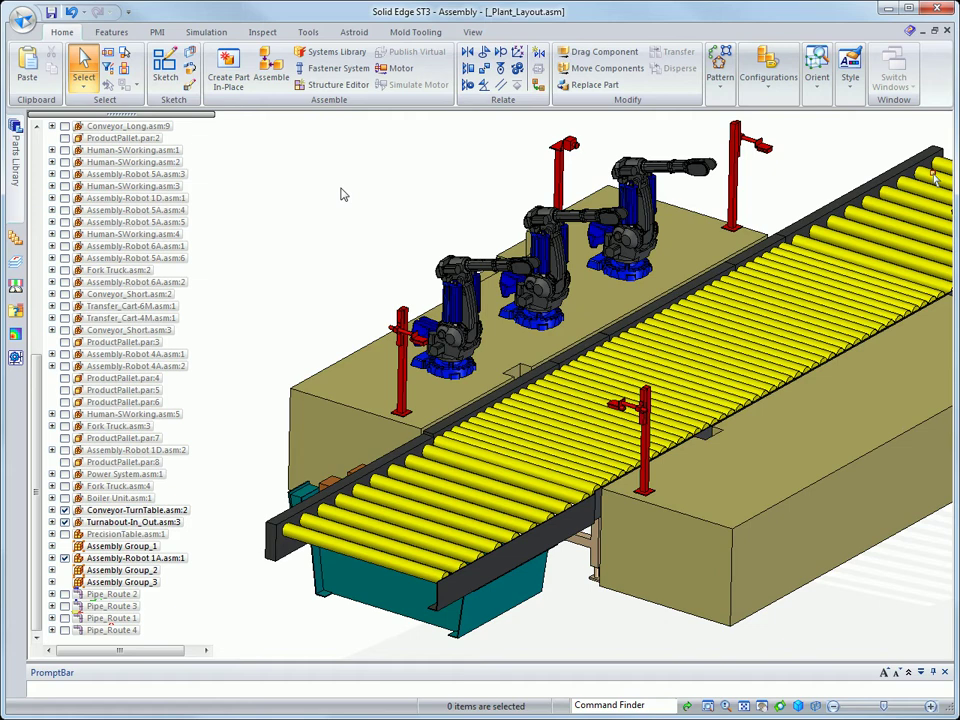
# Start a plane parallel to the platform top face, then abandon and cancel it
pyautogui.click(110, 32)
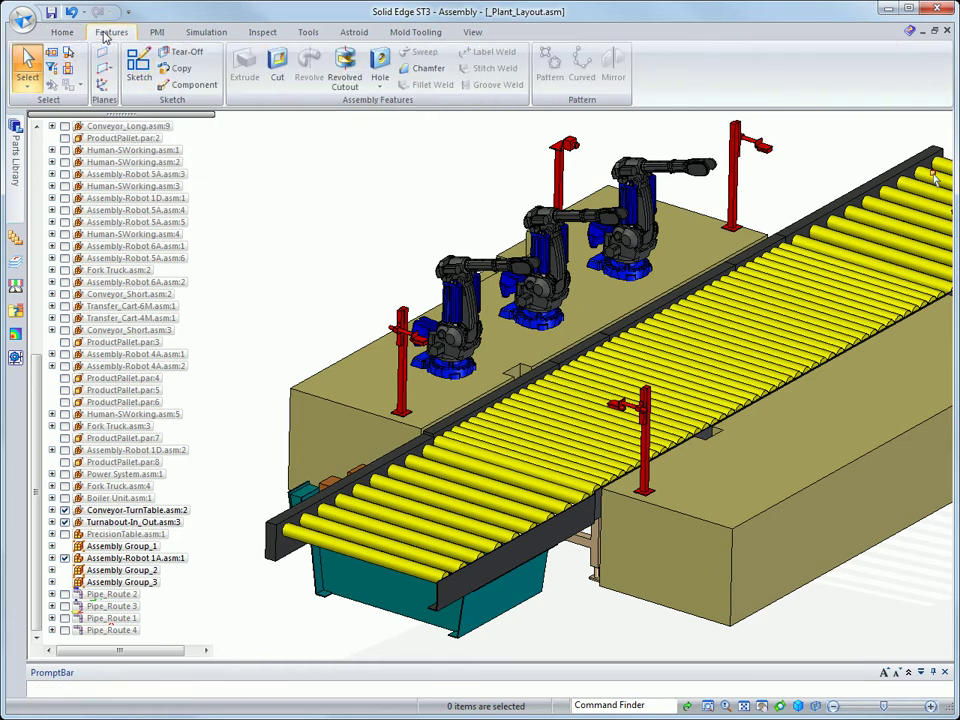
pyautogui.click(104, 68)
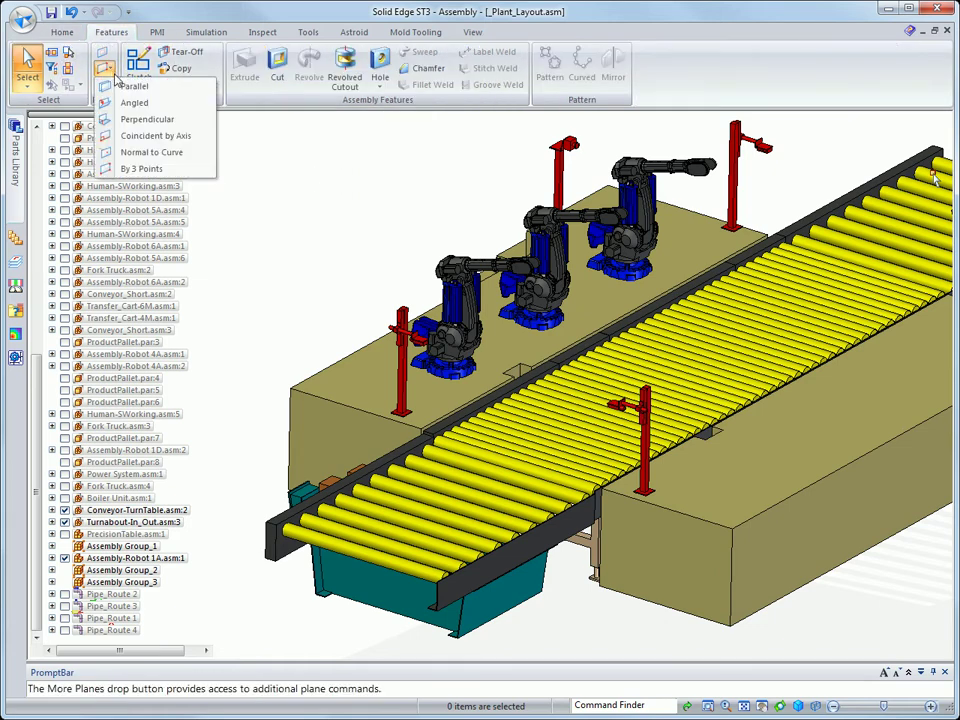
pyautogui.click(133, 90)
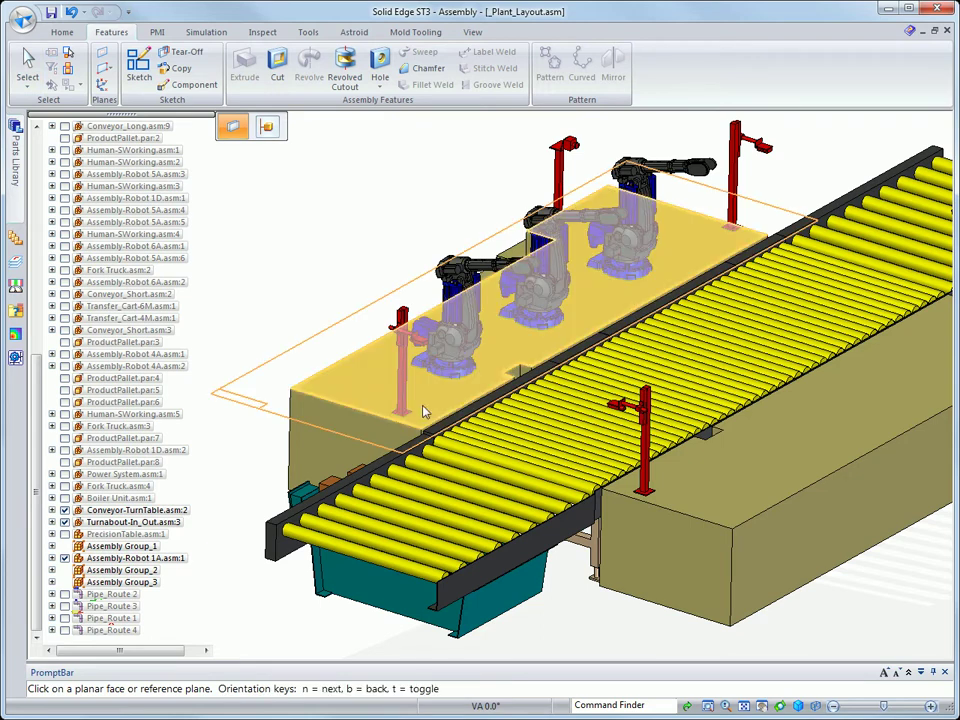
pyautogui.click(443, 422)
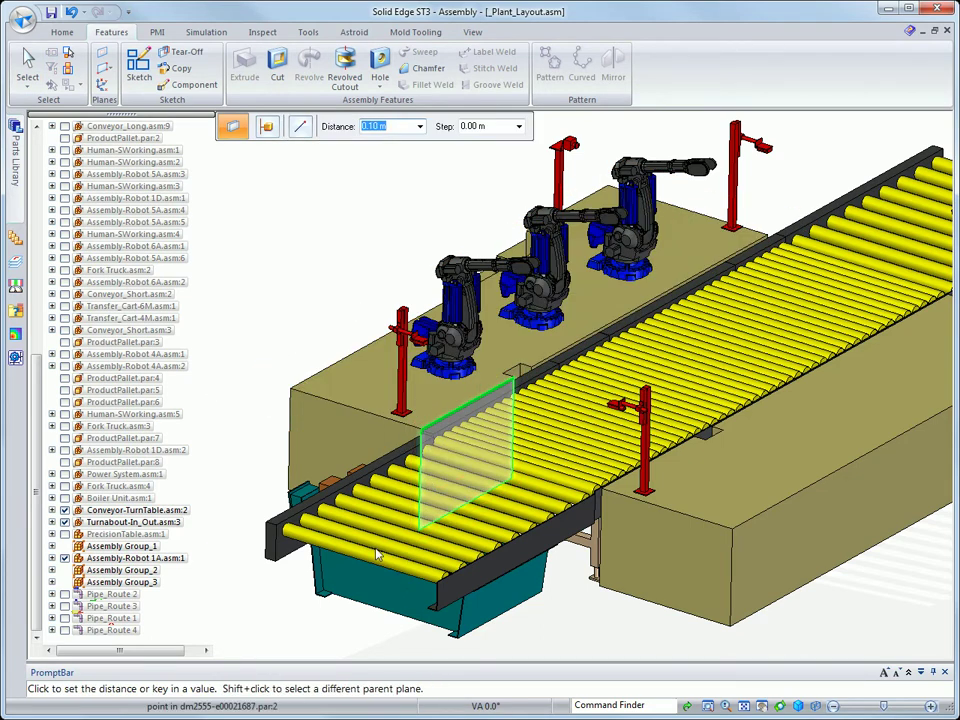
pyautogui.click(299, 126)
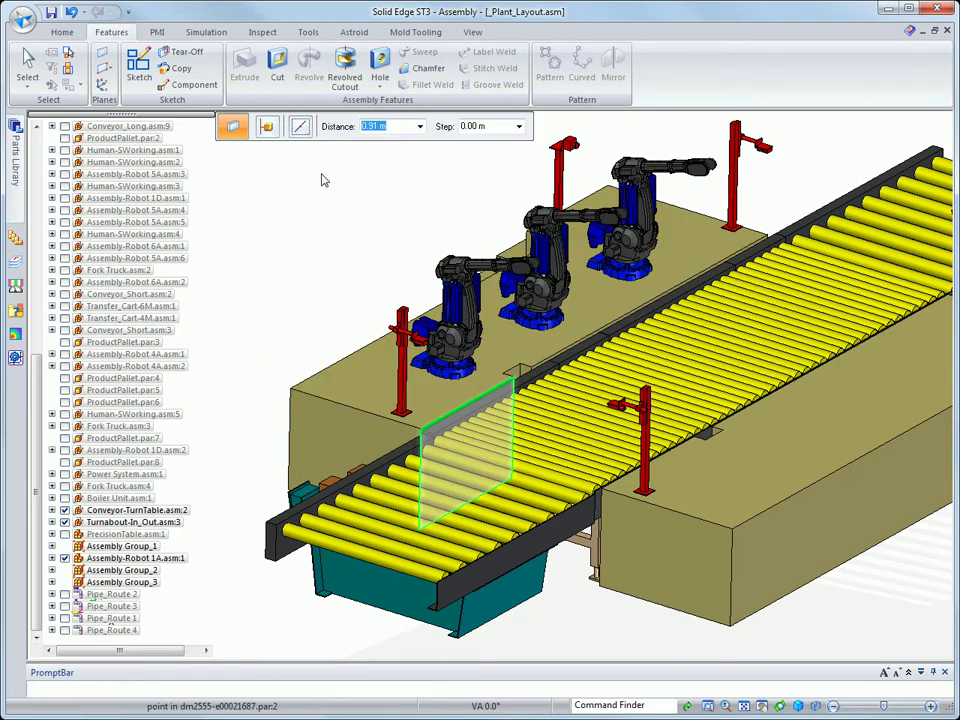
pyautogui.click(320, 510)
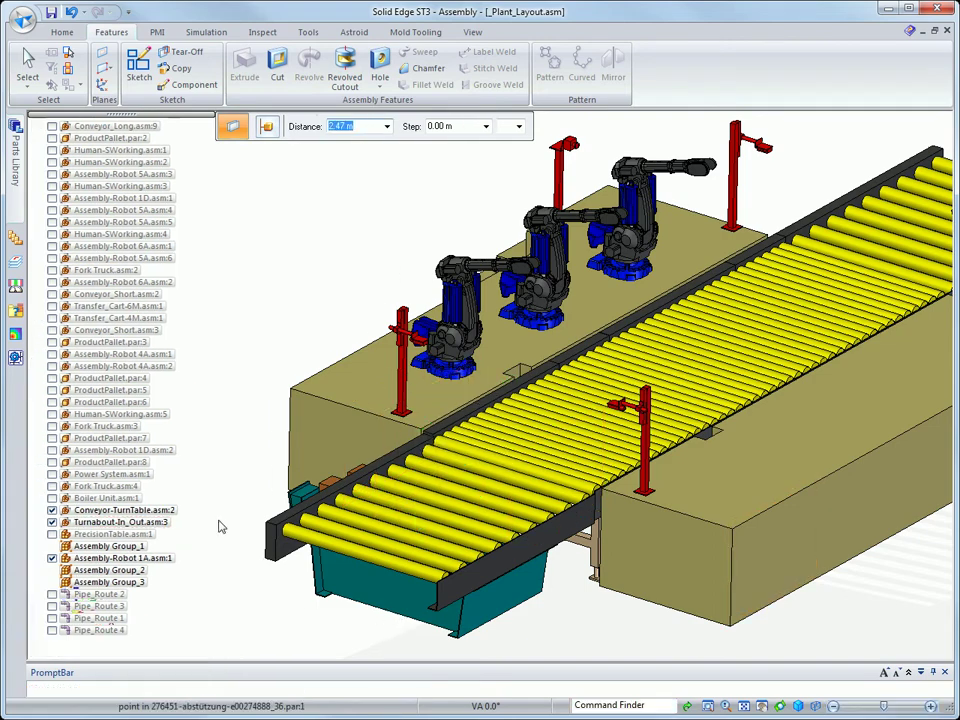
pyautogui.press('Escape')
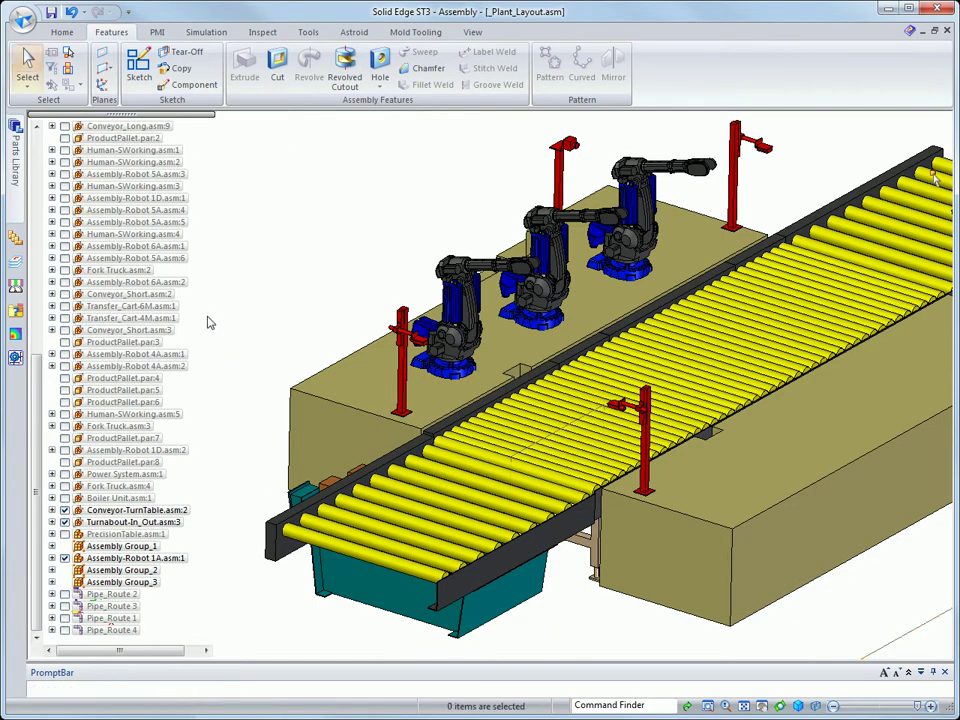
# Mirror Assembly-Robot 1A, Group_2 and Group_3 about the conveyor's reference plane
pyautogui.click(62, 32)
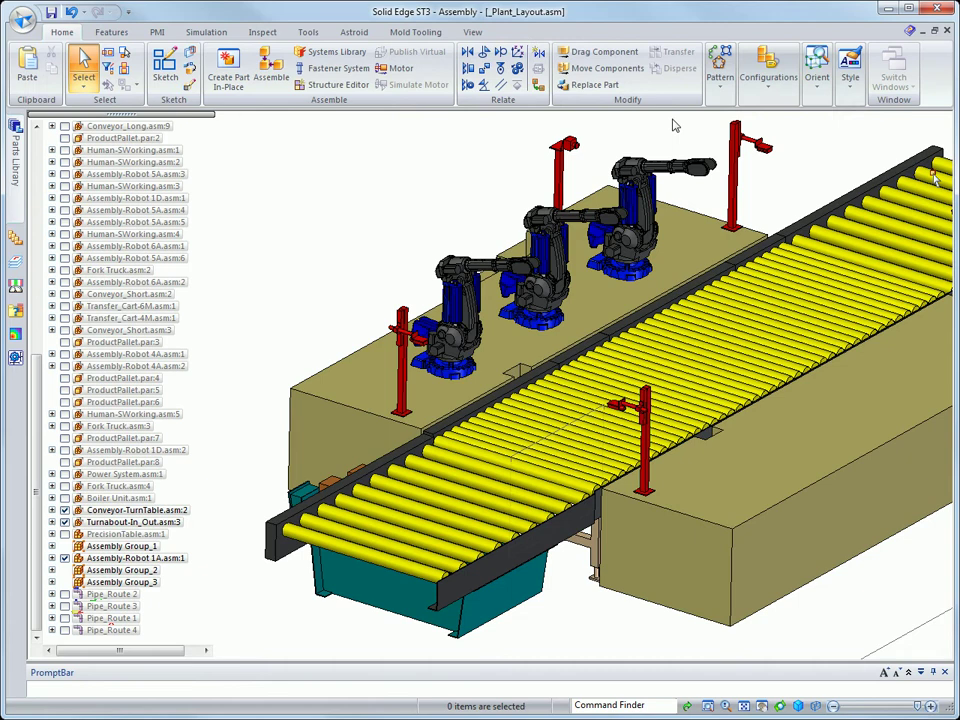
pyautogui.click(720, 70)
pyautogui.click(752, 130)
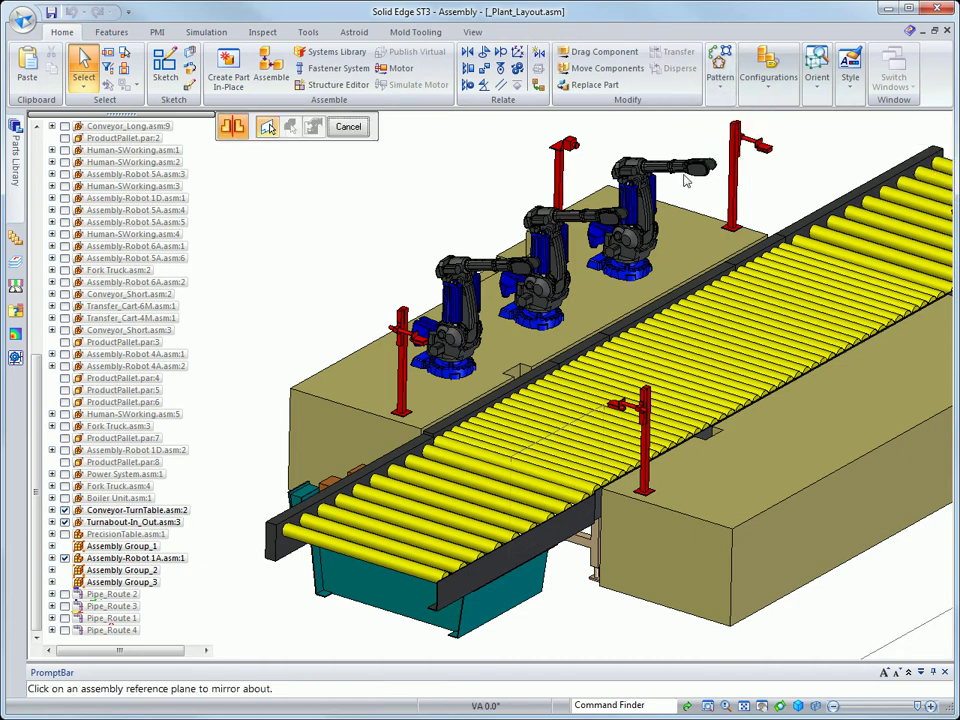
pyautogui.click(563, 428)
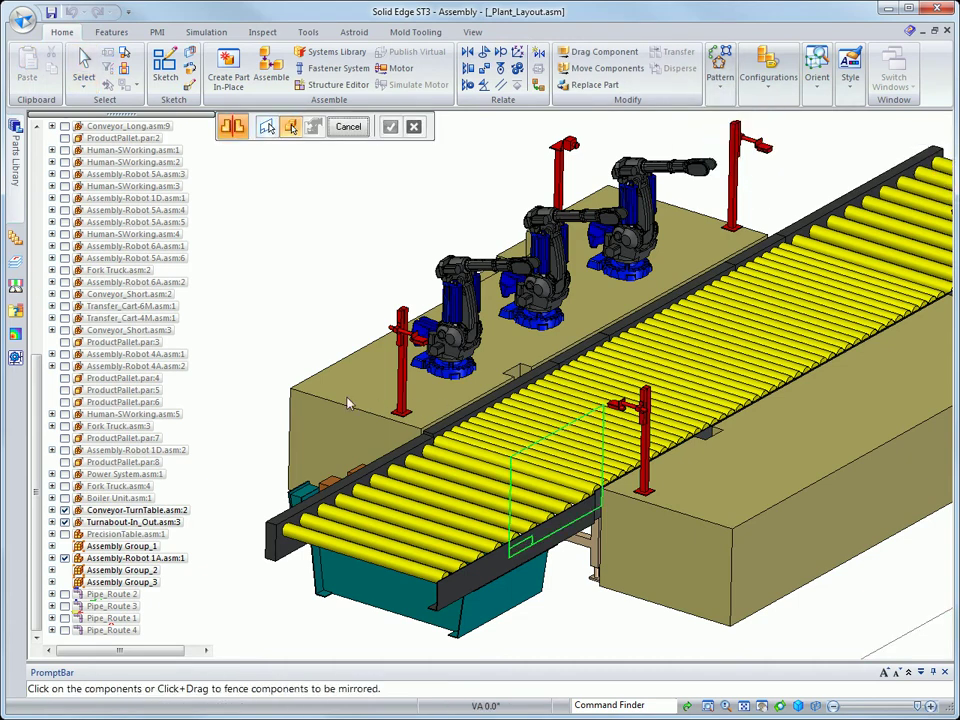
pyautogui.click(122, 558)
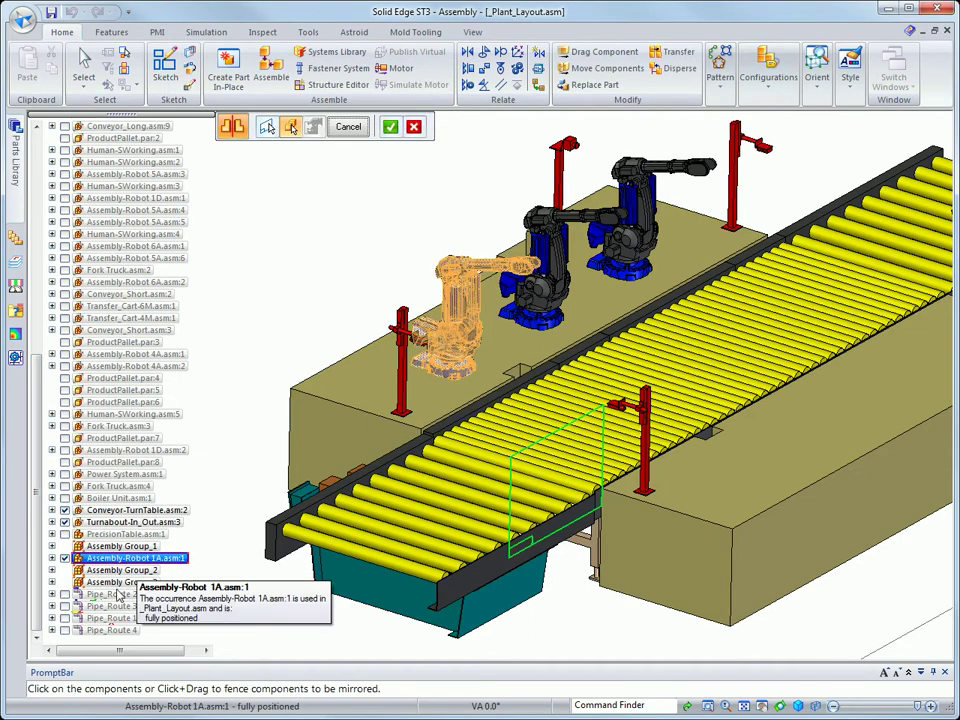
pyautogui.click(120, 570)
pyautogui.click(120, 582)
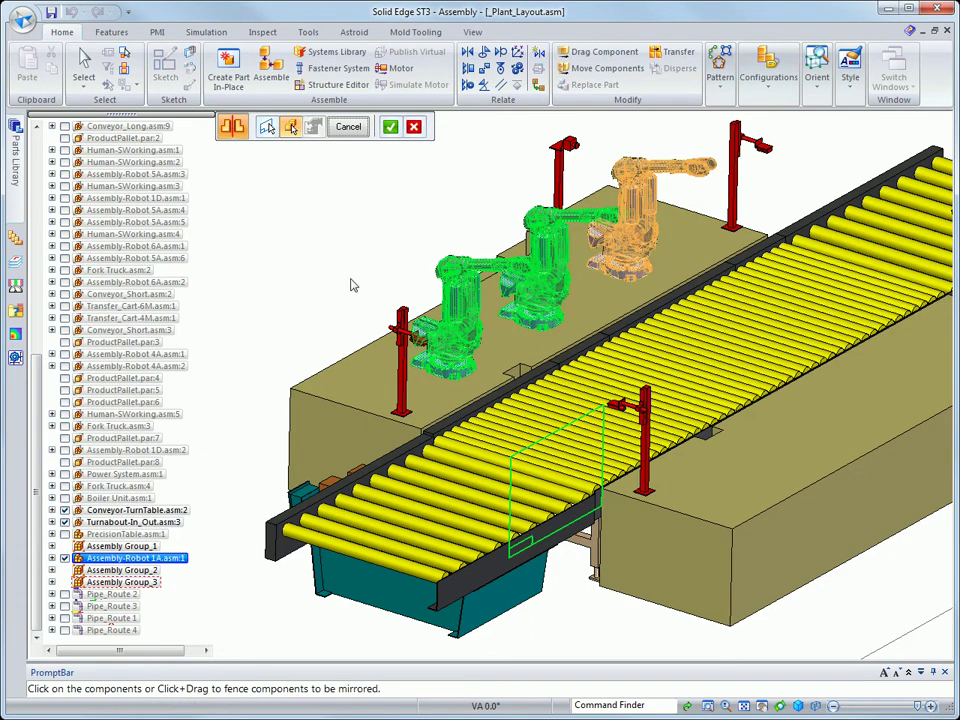
pyautogui.click(390, 126)
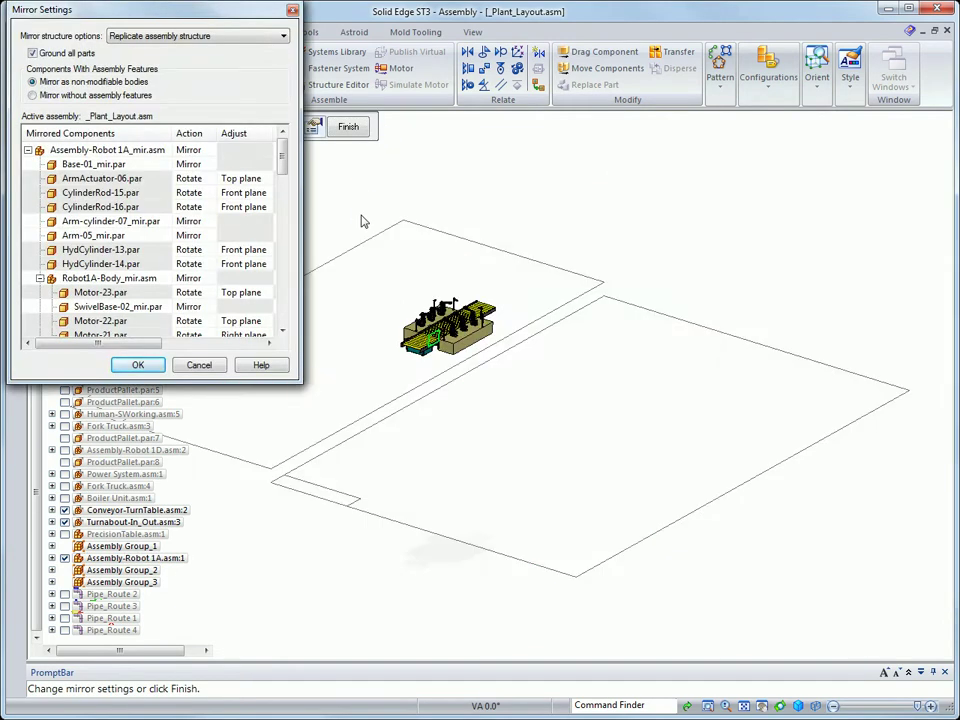
# Set the first robot copy's action to Rotate, oriented about its Front plane
pyautogui.click(28, 150)
pyautogui.click(28, 164)
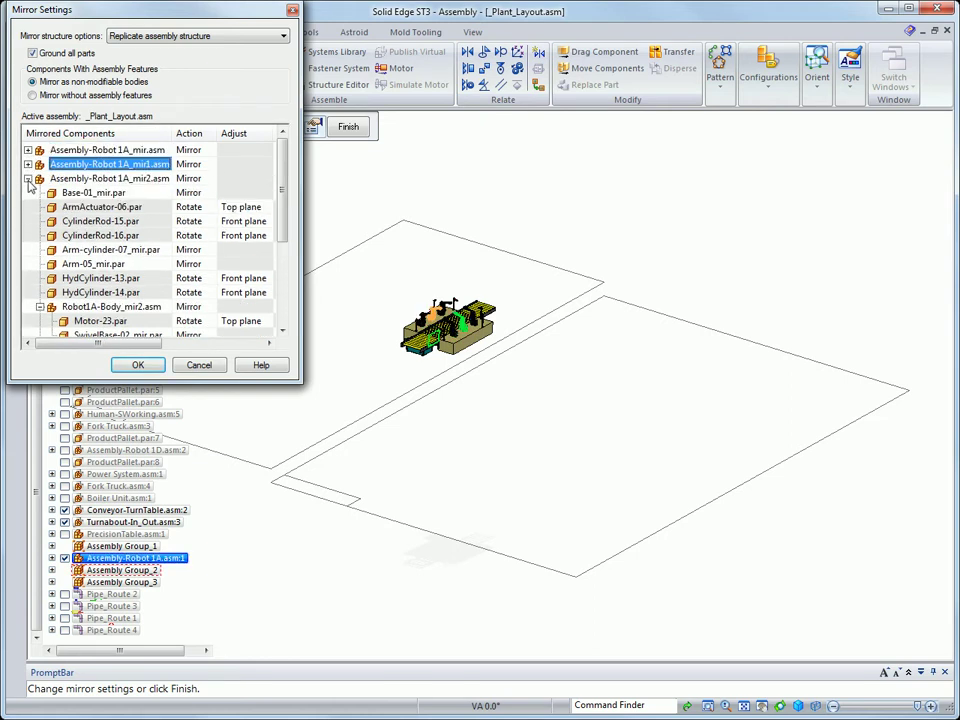
pyautogui.click(209, 148)
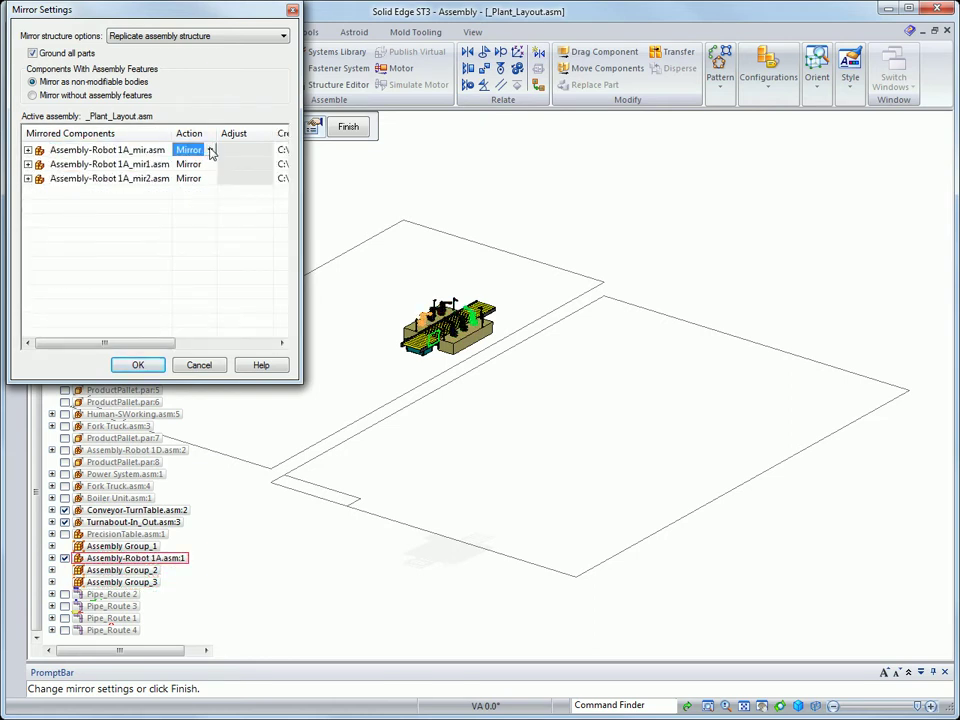
pyautogui.click(210, 151)
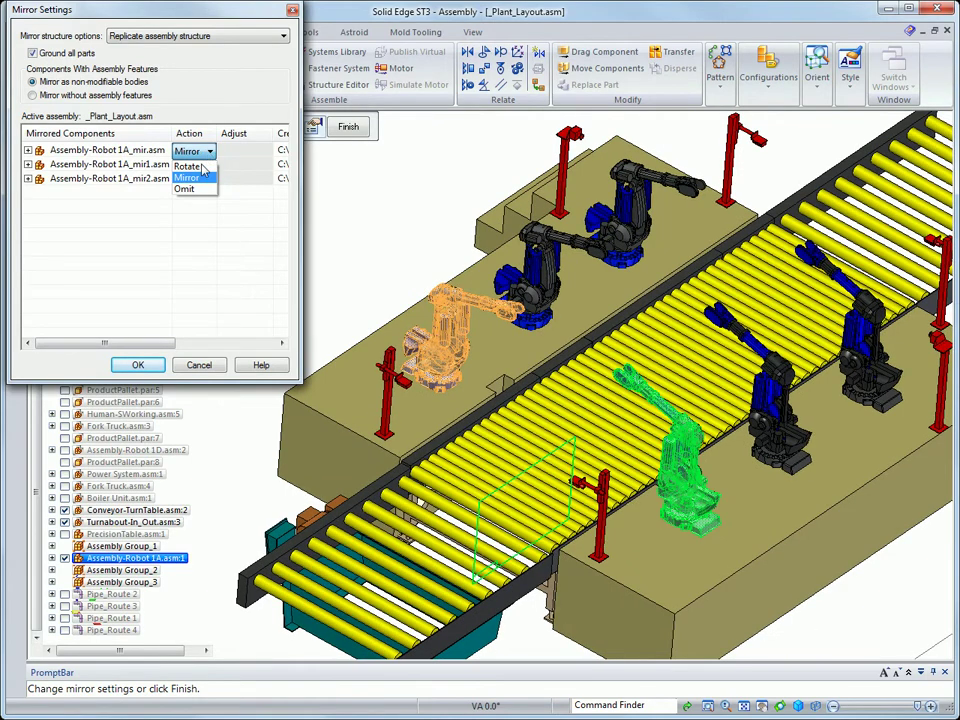
pyautogui.click(192, 166)
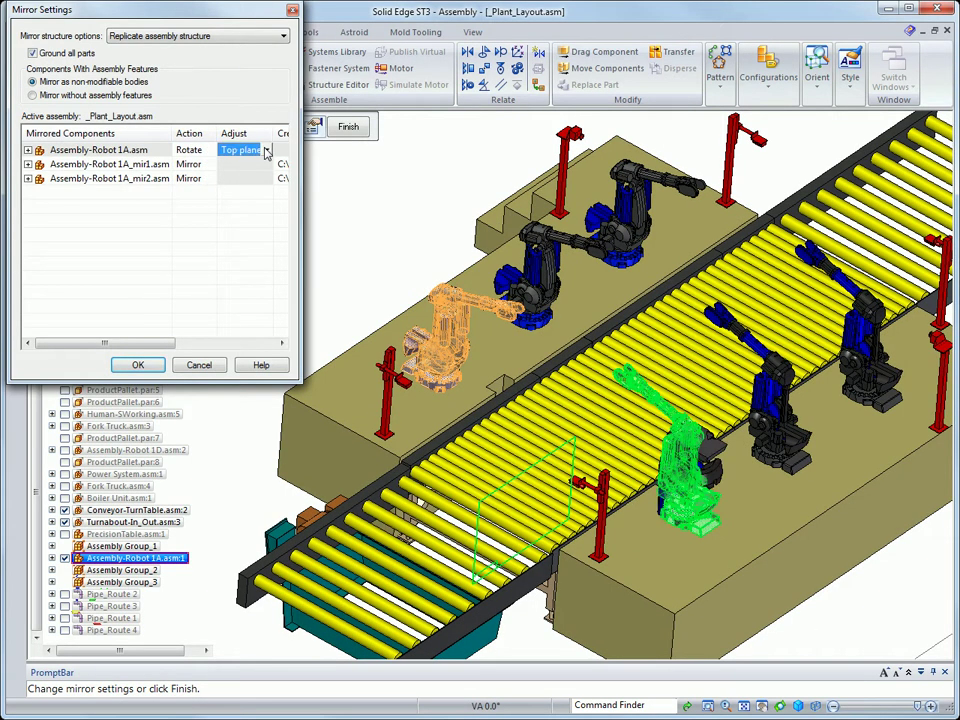
pyautogui.click(267, 152)
pyautogui.click(222, 183)
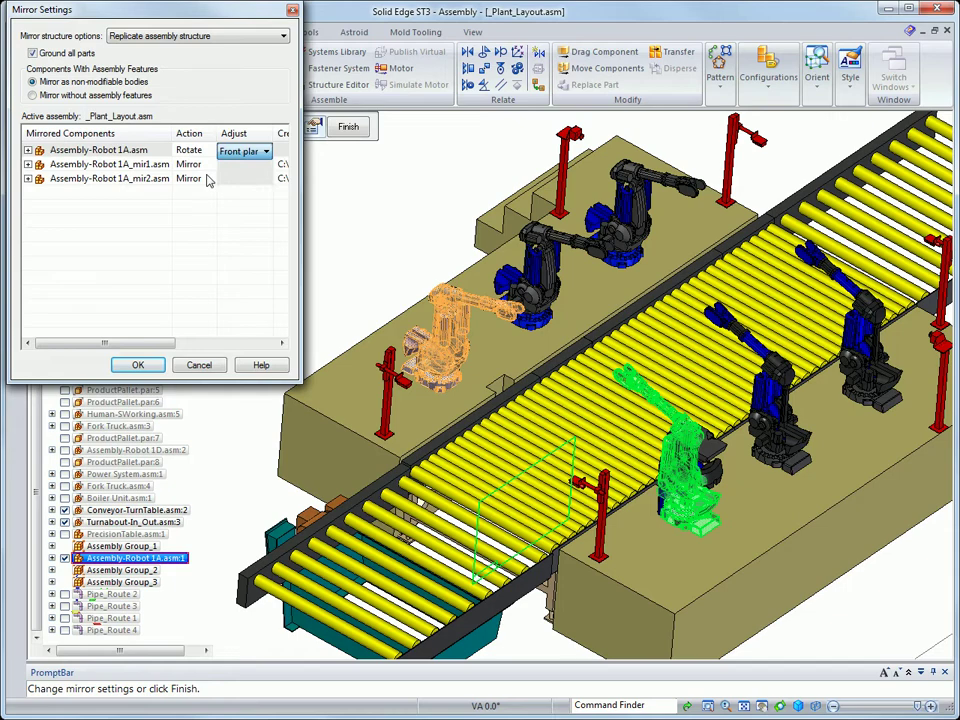
# Set the second robot copy to Rotate about its Front plane
pyautogui.click(195, 165)
pyautogui.click(210, 166)
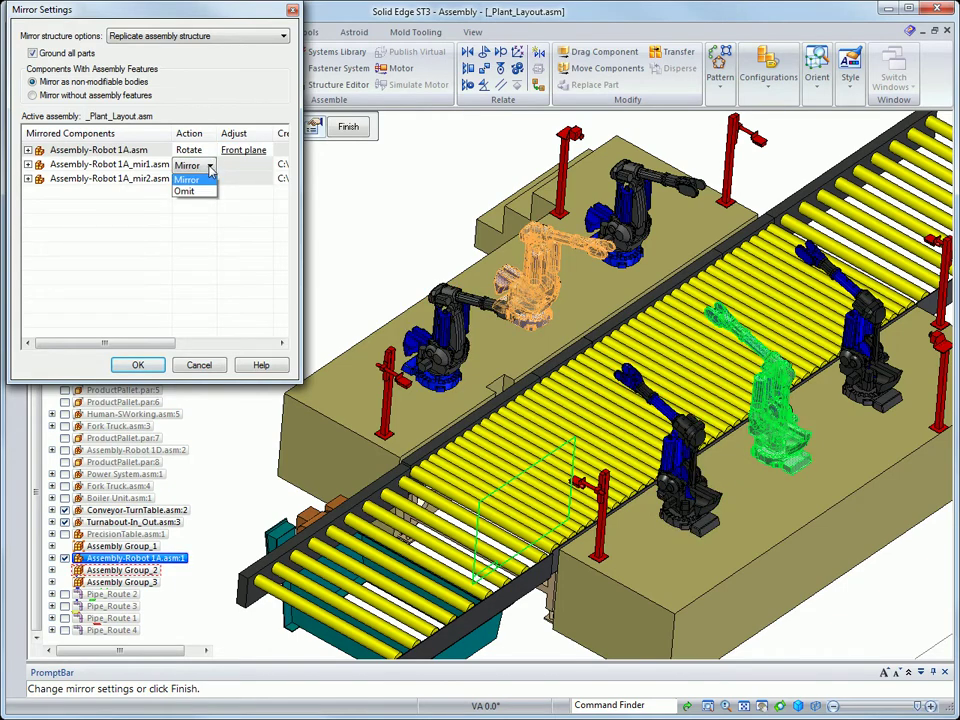
pyautogui.click(205, 185)
pyautogui.click(242, 168)
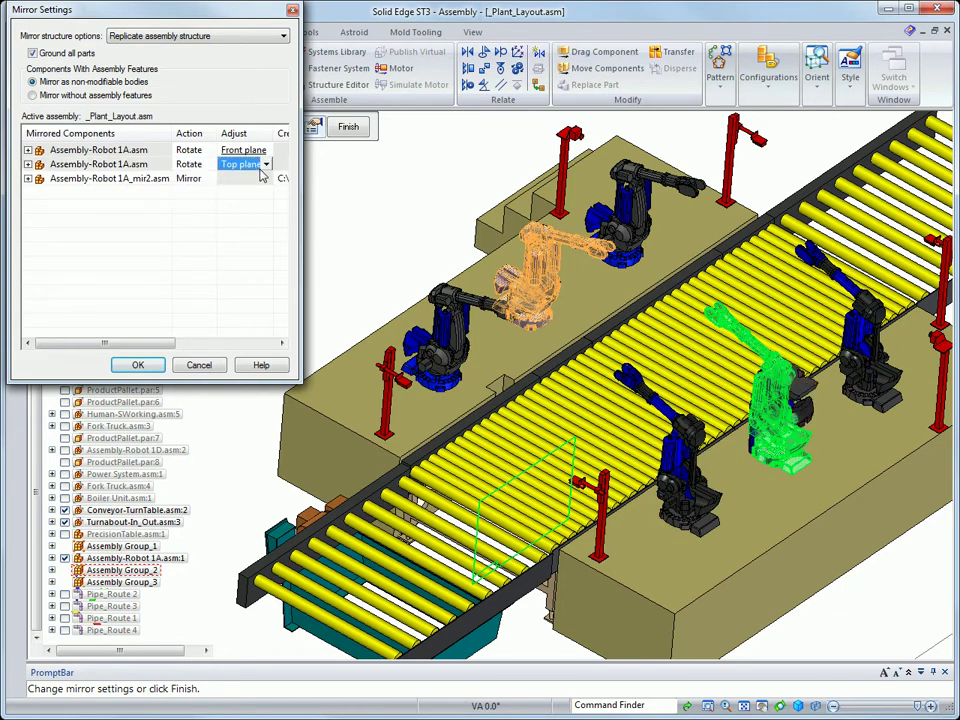
pyautogui.click(266, 165)
pyautogui.click(226, 198)
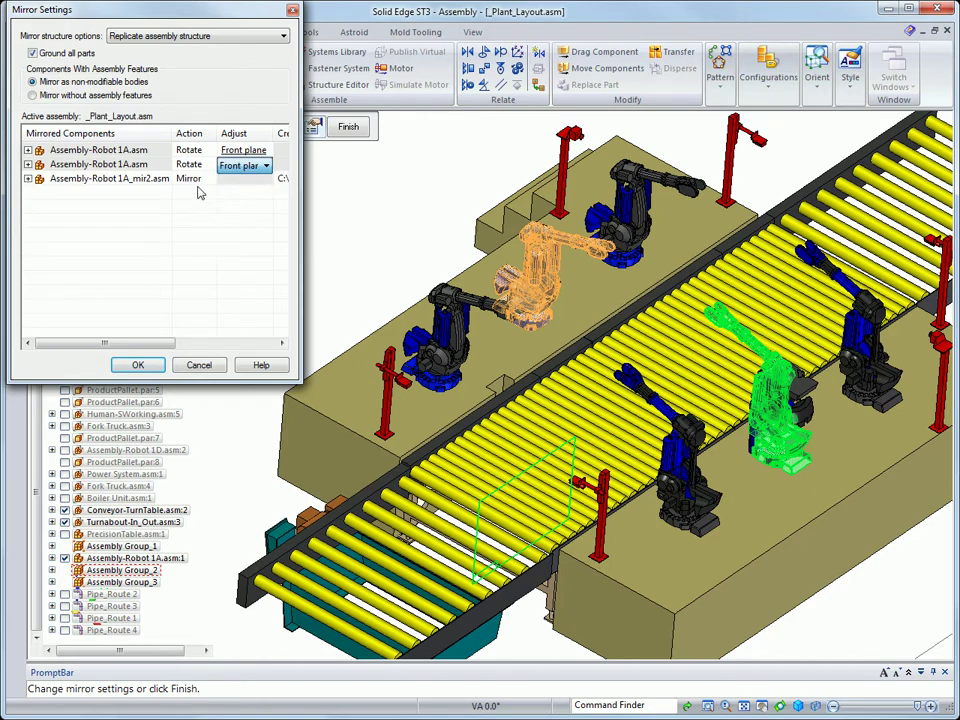
# Set the third copy to Rotate about its Front plane and finish the mirror
pyautogui.click(200, 180)
pyautogui.click(209, 179)
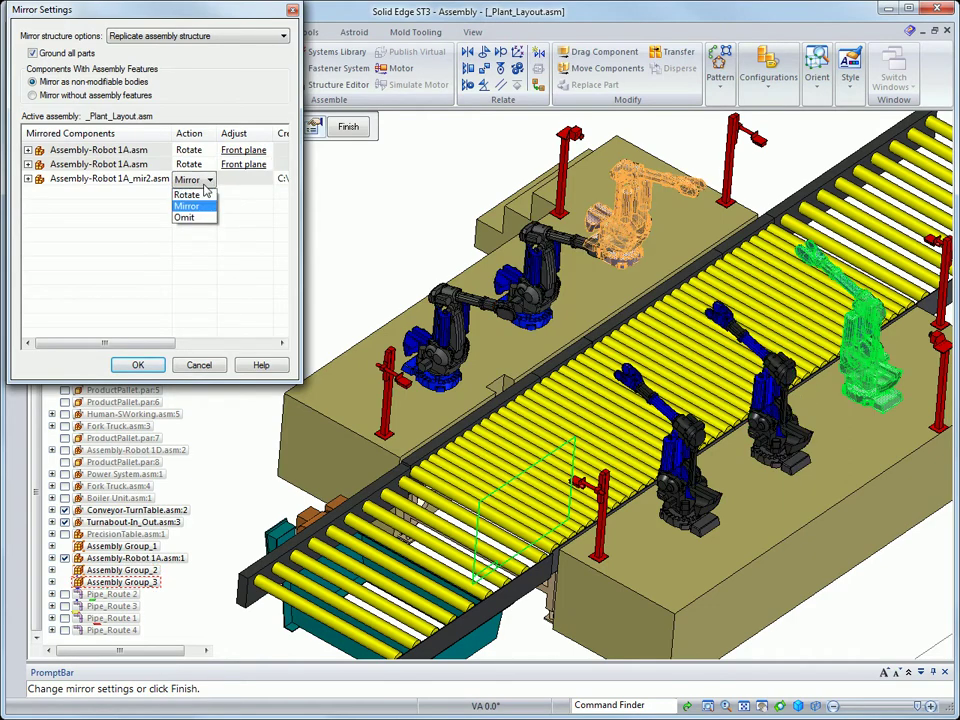
pyautogui.click(258, 180)
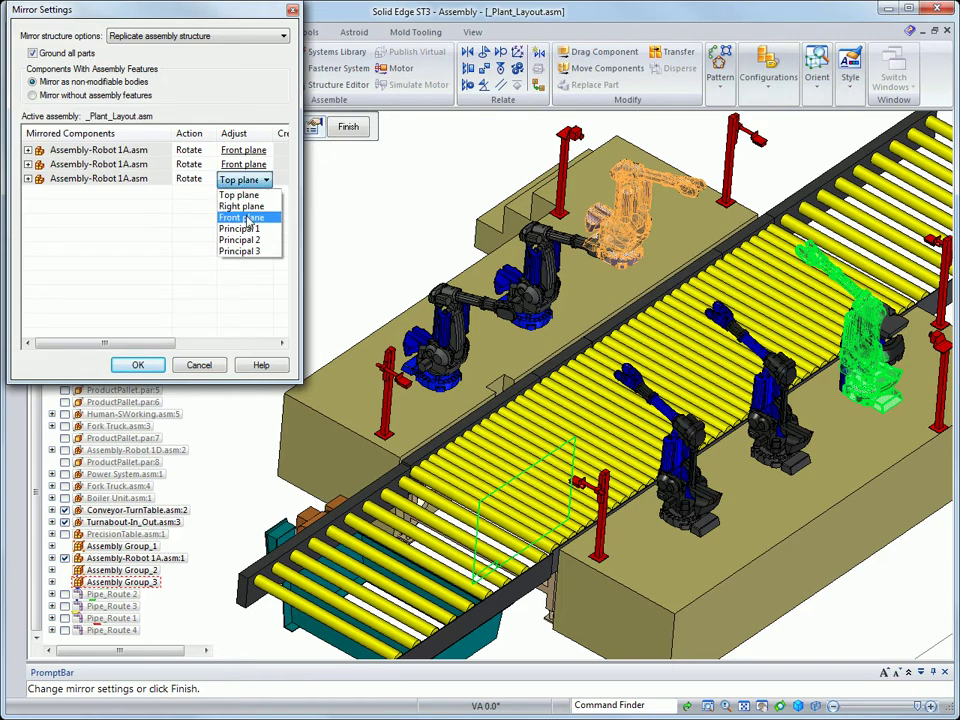
pyautogui.click(247, 218)
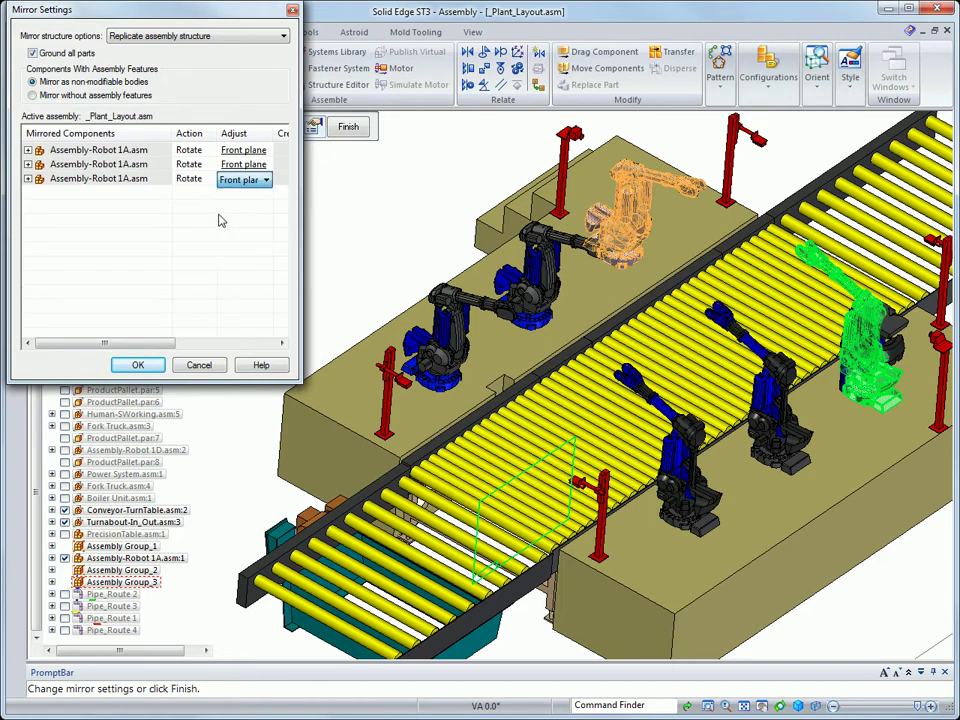
pyautogui.click(138, 366)
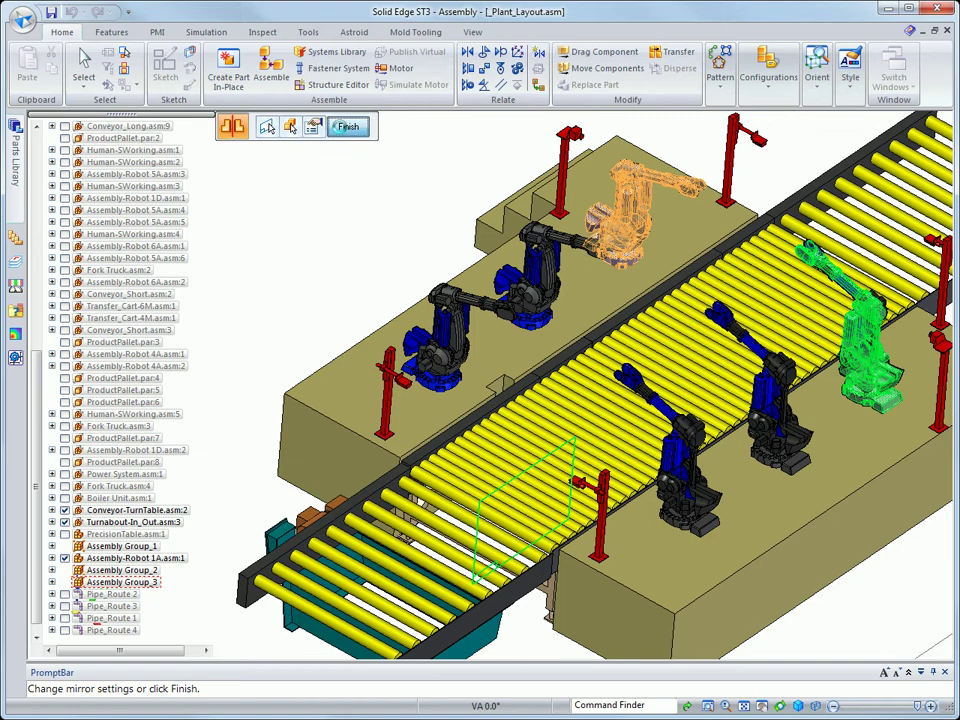
pyautogui.click(347, 127)
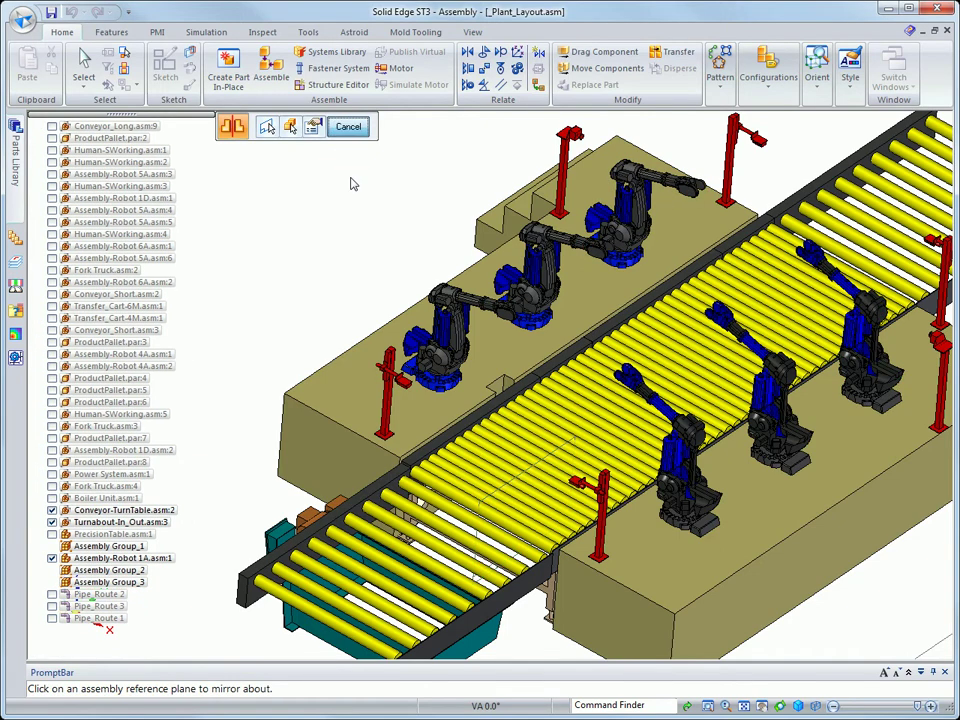
pyautogui.press('Escape')
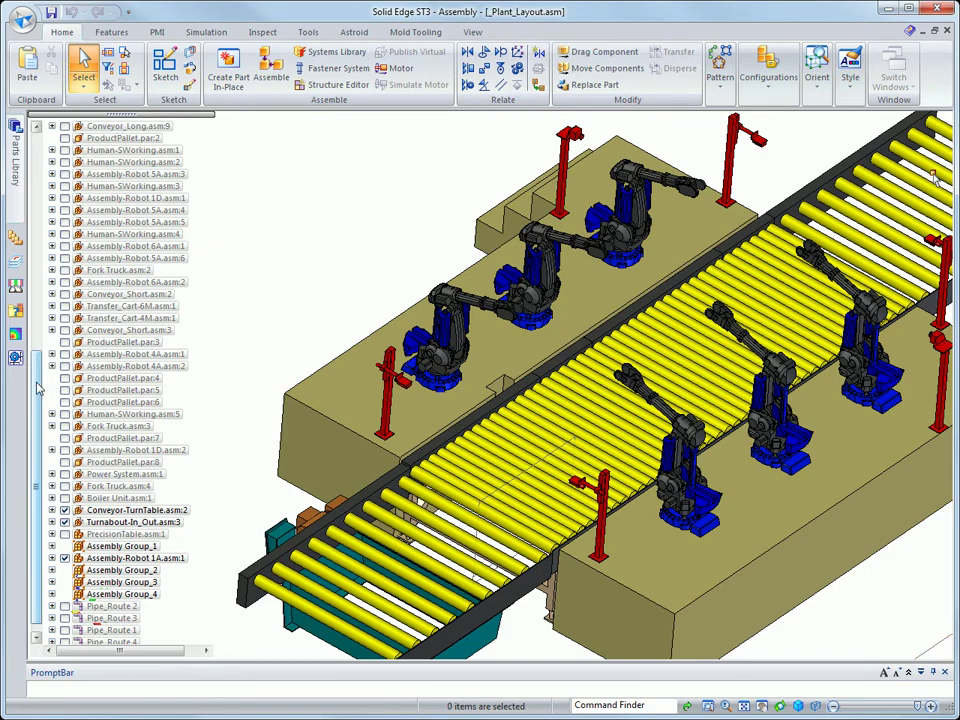
# Make Assembly-Robot 1A.asm:1 an adjustable assembly via its tree shortcut menu
pyautogui.moveTo(36, 420); pyautogui.dragTo(40, 145)
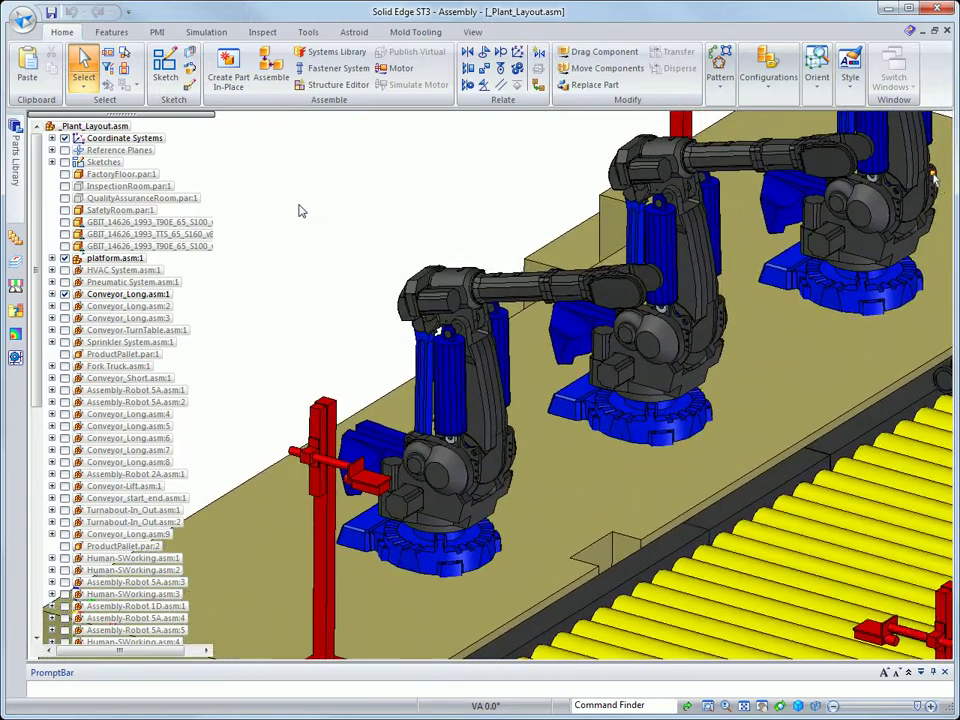
pyautogui.scroll(-12, 27, 298)
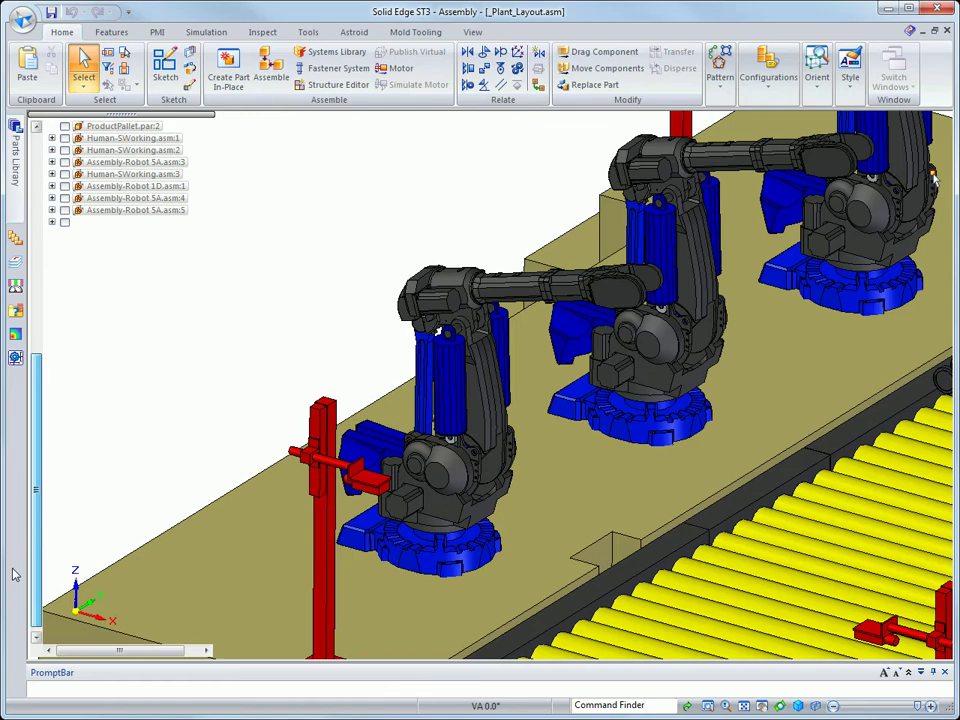
pyautogui.click(104, 549)
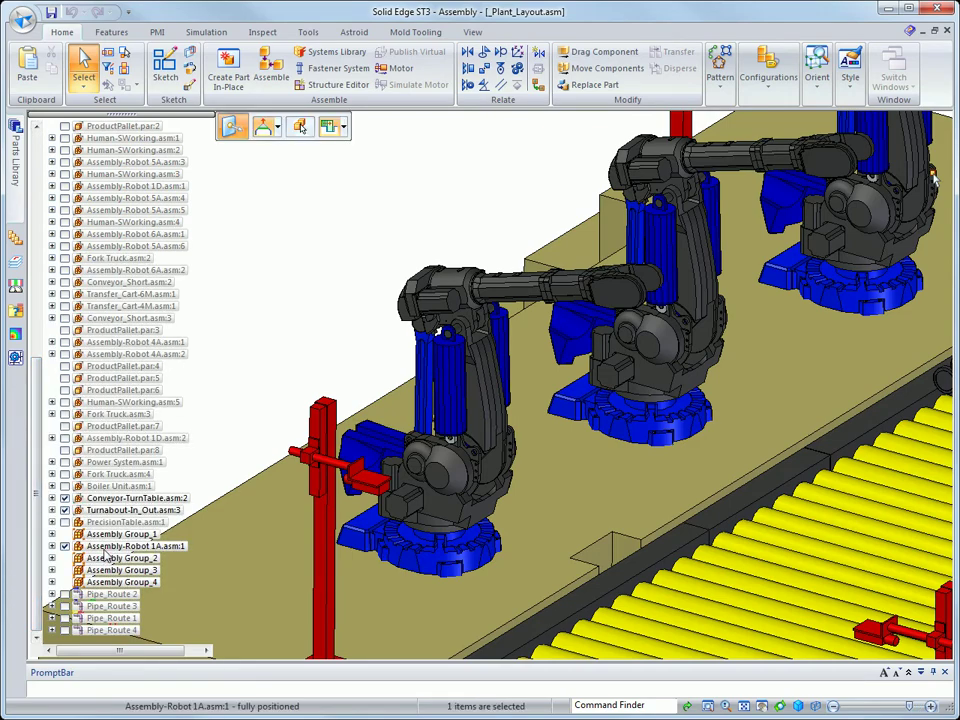
pyautogui.rightClick(104, 549)
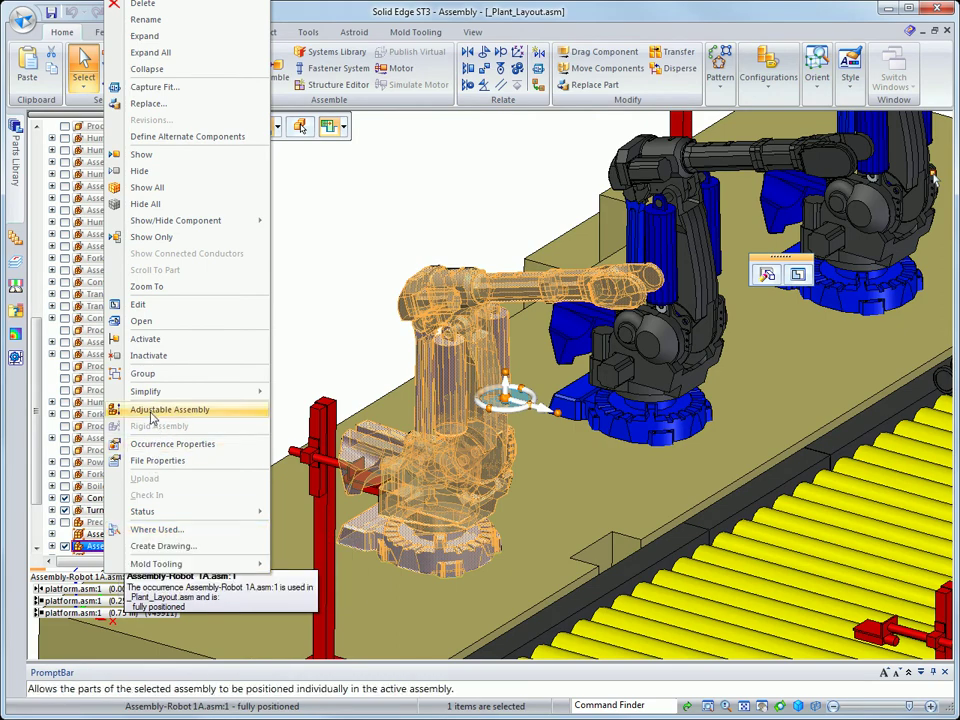
pyautogui.click(265, 303)
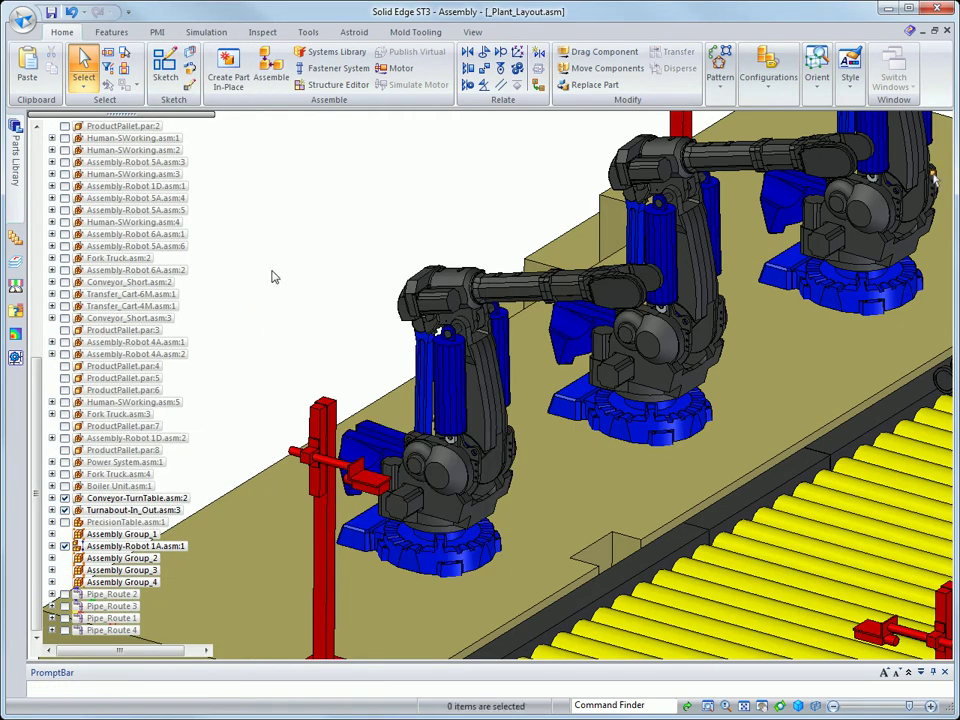
# With Drag Component, raise the robot arm actuator along its axis
pyautogui.click(566, 52)
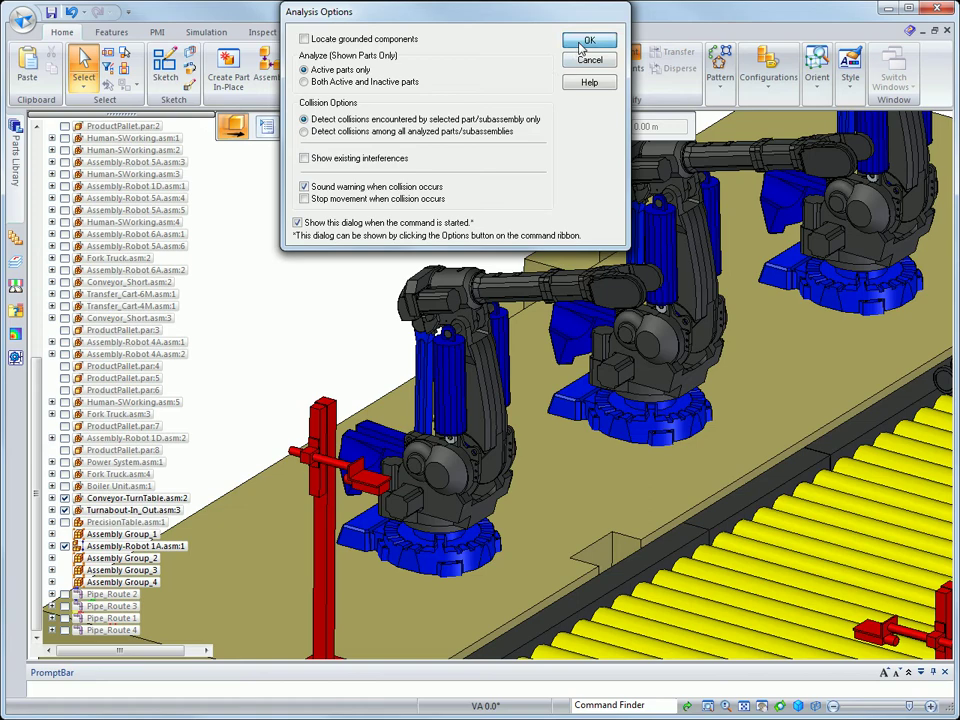
pyautogui.click(580, 44)
pyautogui.click(418, 383)
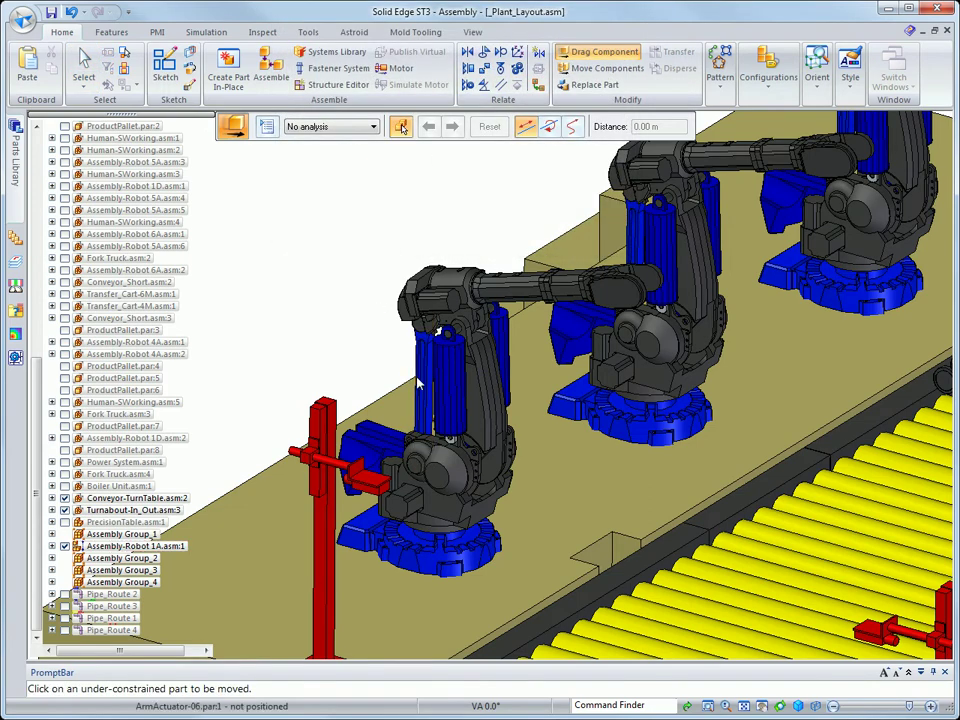
pyautogui.moveTo(418, 383); pyautogui.dragTo(413, 342)
# Rotate the arm section and blue link down toward the yellow conveyor
pyautogui.click(529, 333)
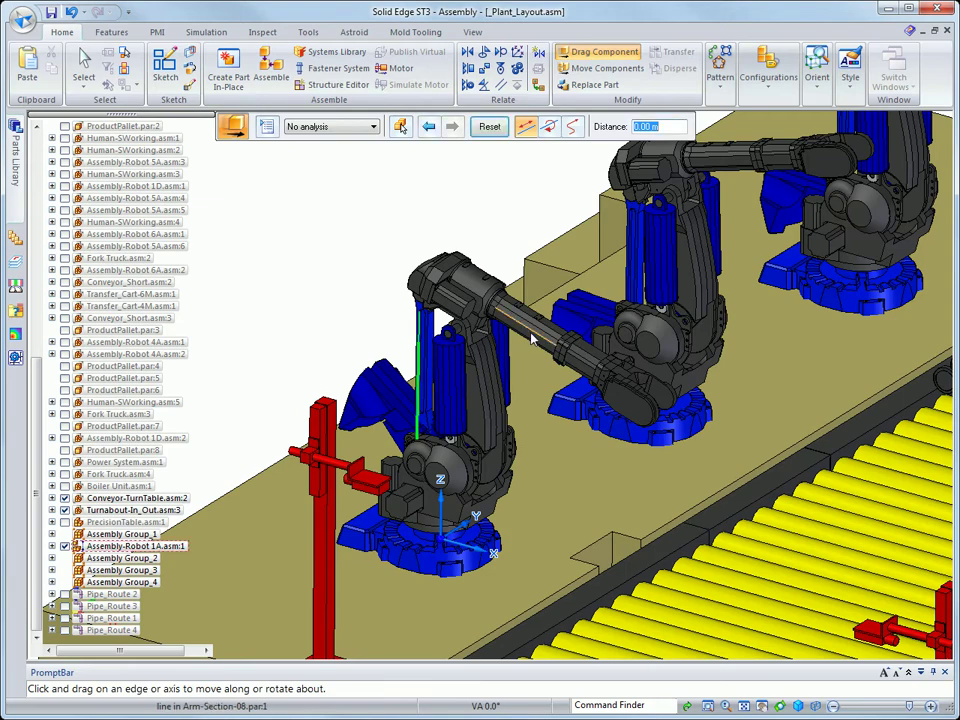
pyautogui.moveTo(529, 333)
pyautogui.mouseDown()
pyautogui.moveTo(566, 383)
pyautogui.moveTo(452, 353)
pyautogui.mouseUp()
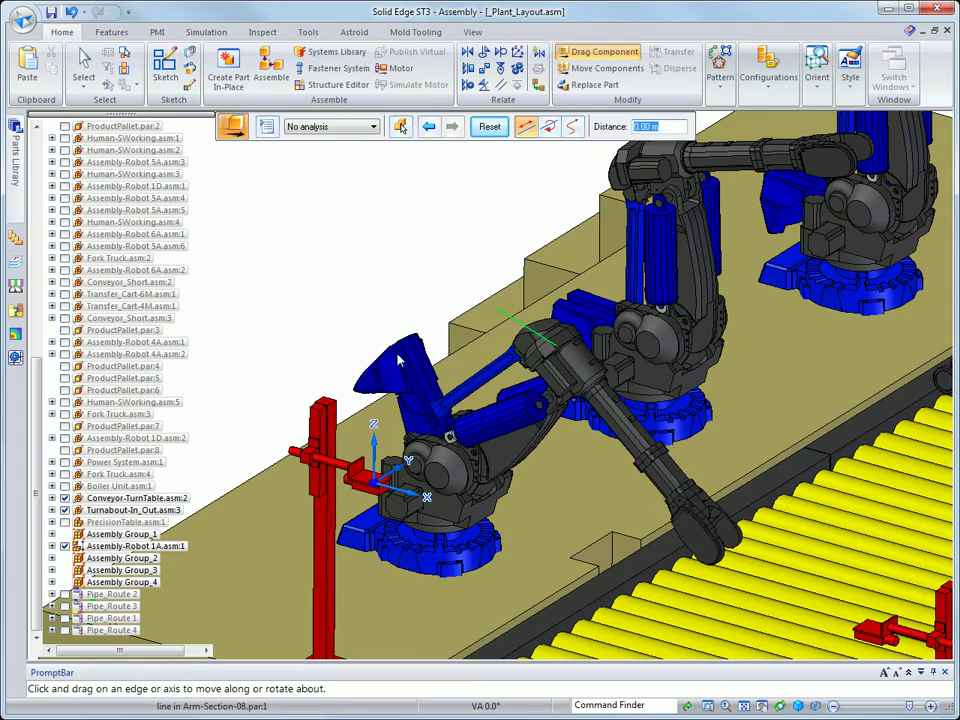
pyautogui.click(377, 361)
pyautogui.moveTo(377, 361)
pyautogui.mouseDown()
pyautogui.moveTo(356, 376)
pyautogui.moveTo(288, 327)
pyautogui.mouseUp()
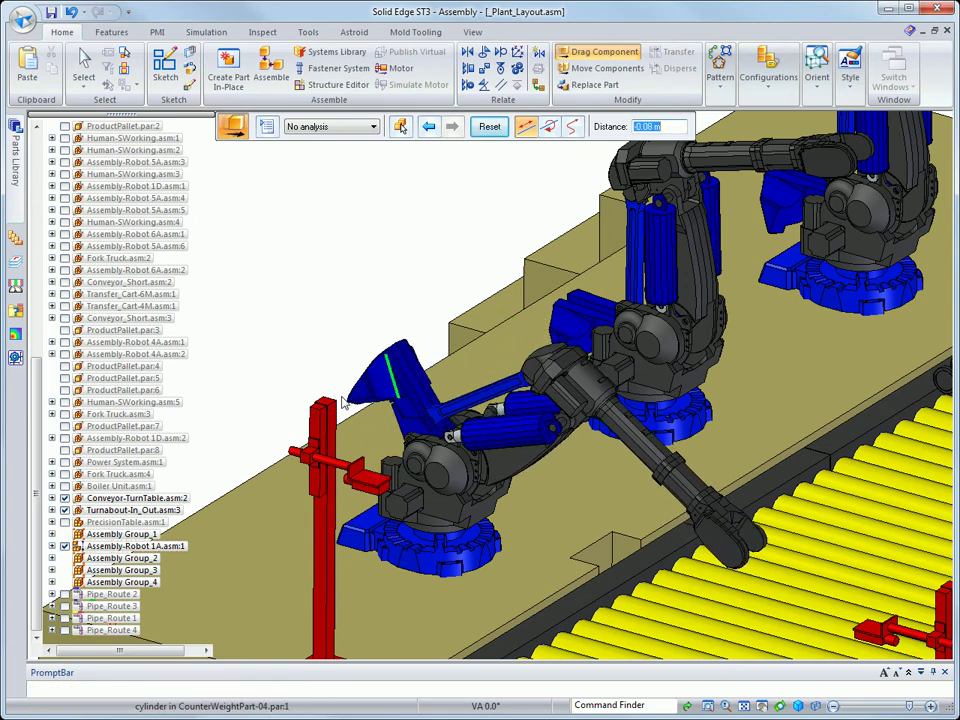
pyautogui.press('Escape')
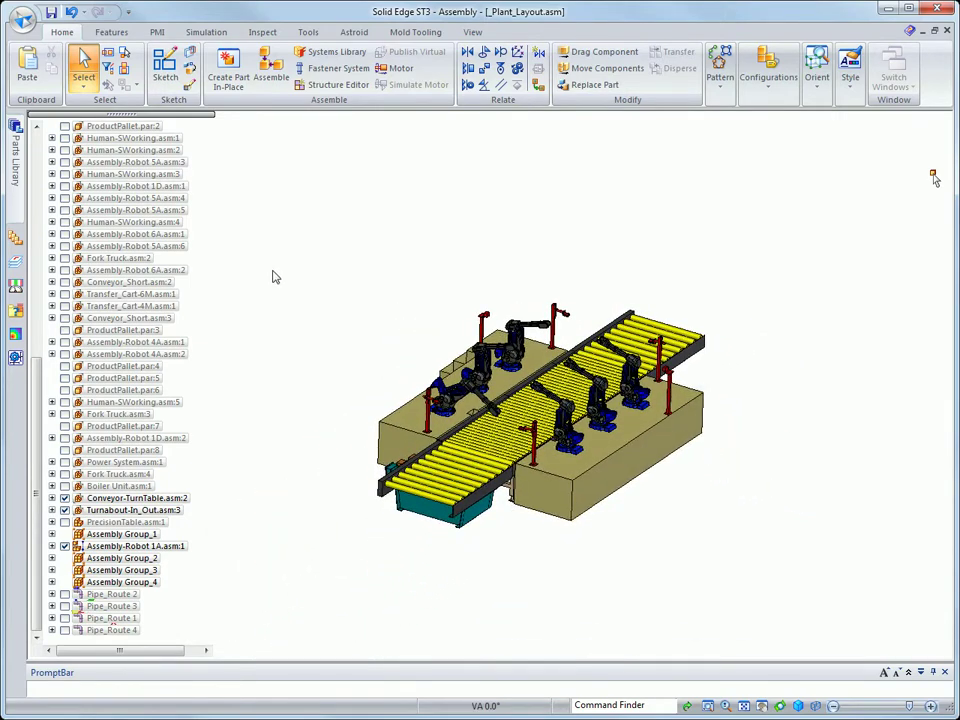
# Isolate the Quality Assurance Room zone from the Select Tools zone list
pyautogui.click(15, 312)
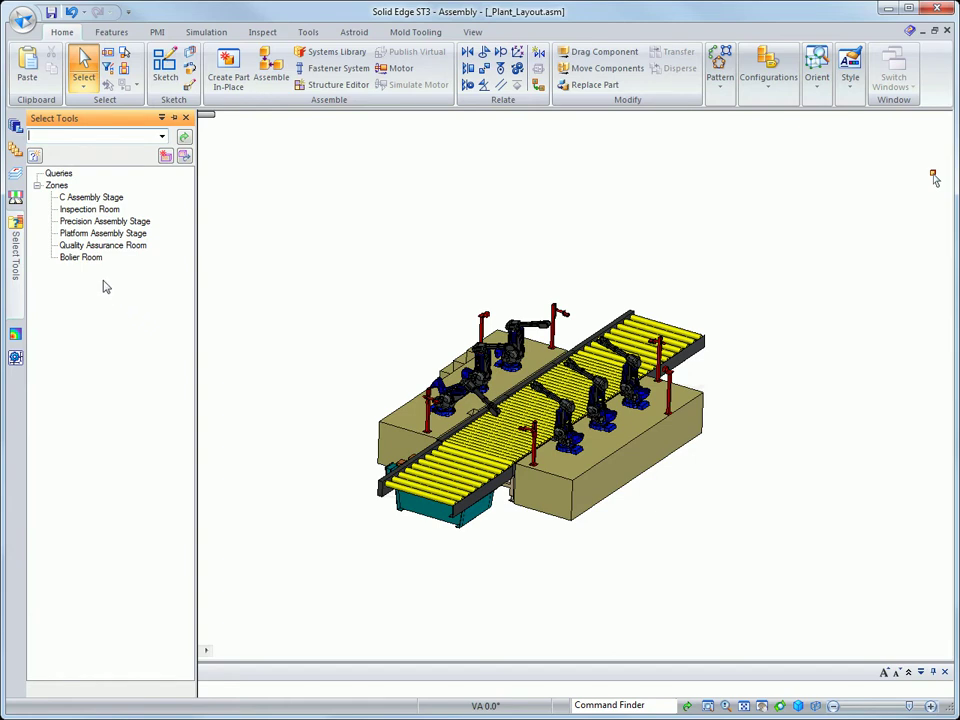
pyautogui.click(104, 222)
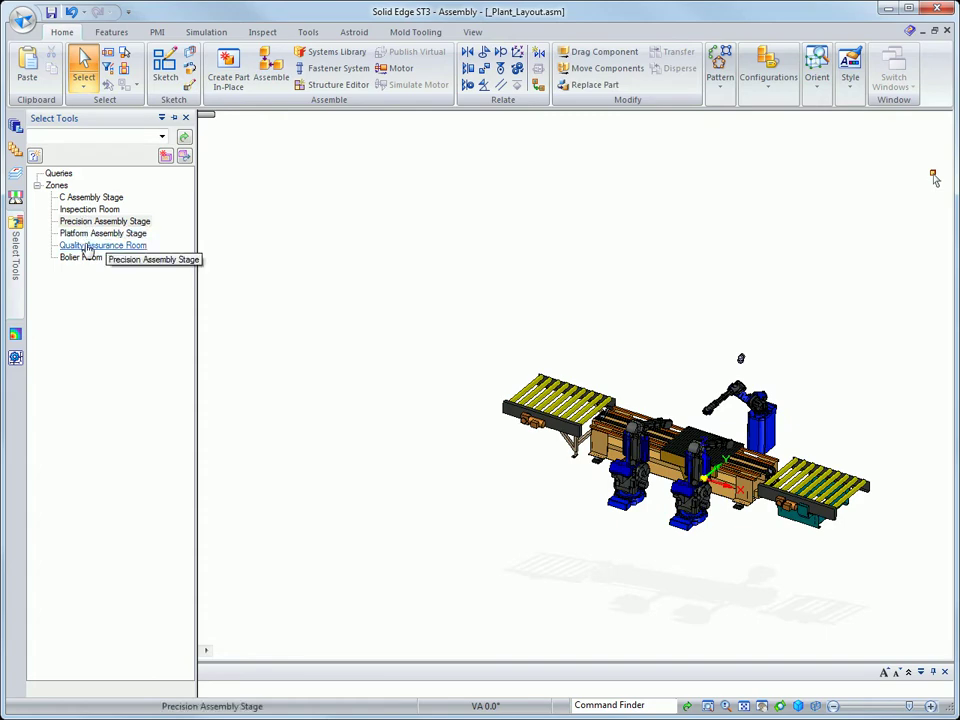
pyautogui.click(87, 247)
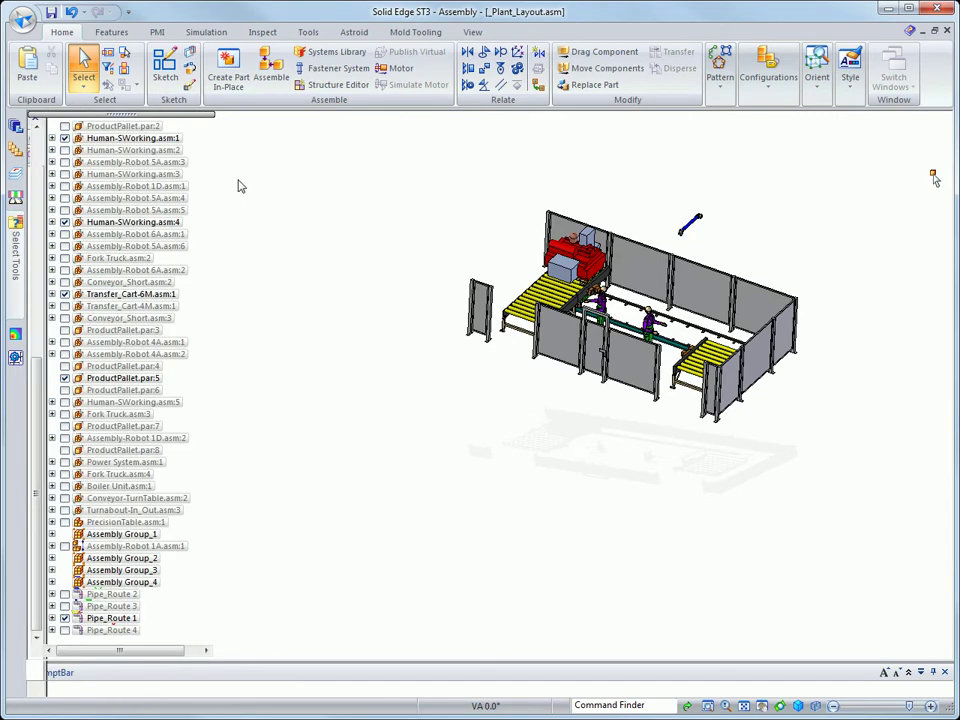
# Use Show All on _Plant_Layout.asm to unhide every component of the plant layout
pyautogui.moveTo(38, 368); pyautogui.dragTo(37, 135)
pyautogui.rightClick(80, 127)
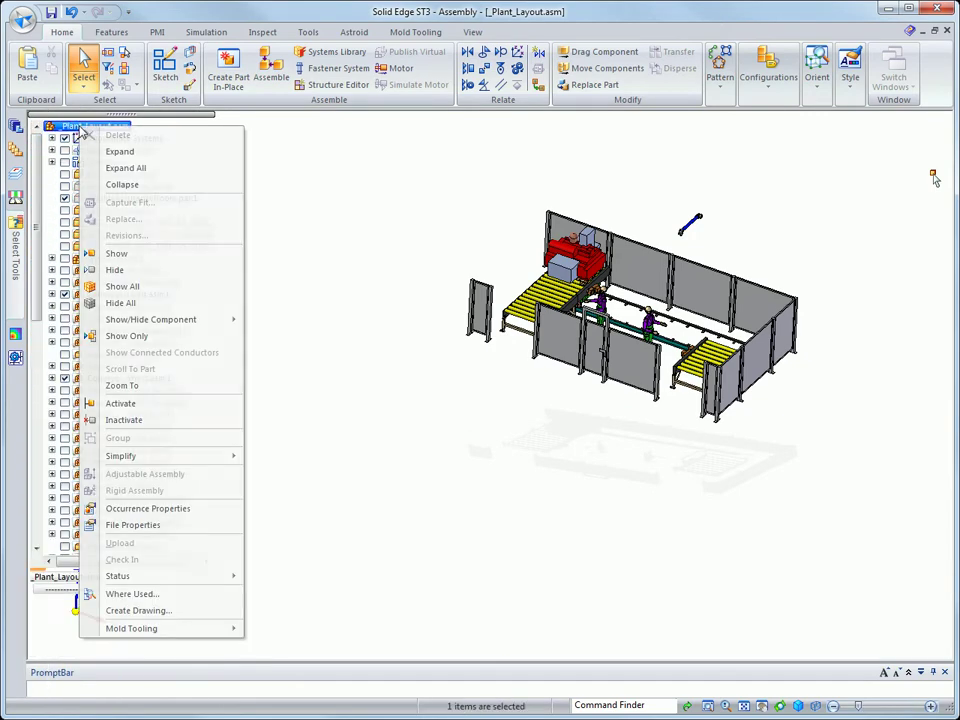
pyautogui.click(118, 286)
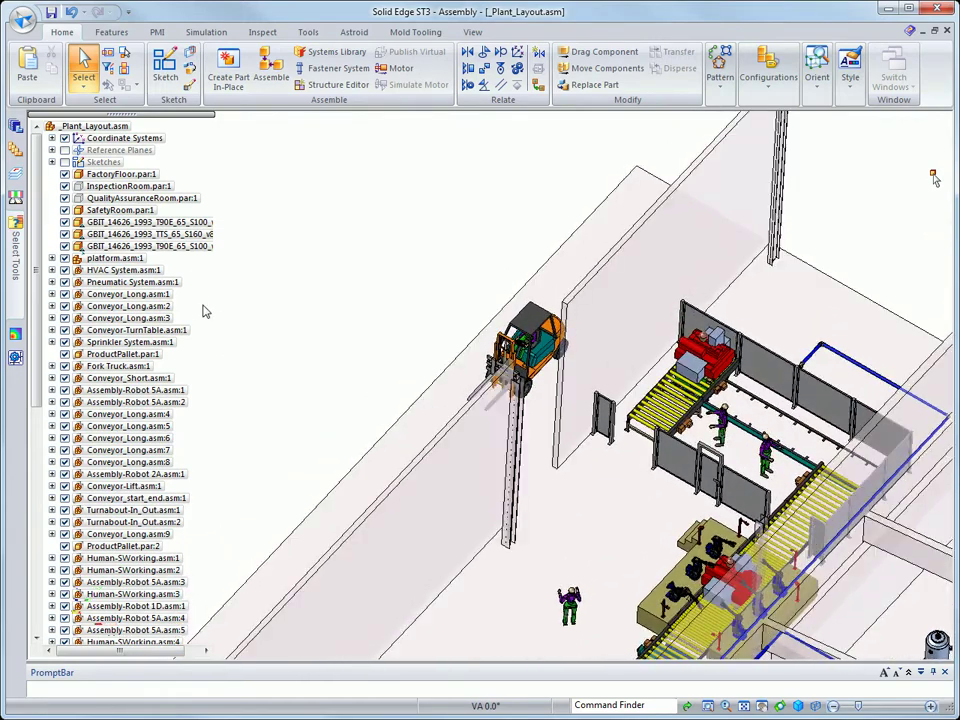
# Show the Pattern sketch and pattern Conveyor_Short along its sketch region
pyautogui.click(52, 162)
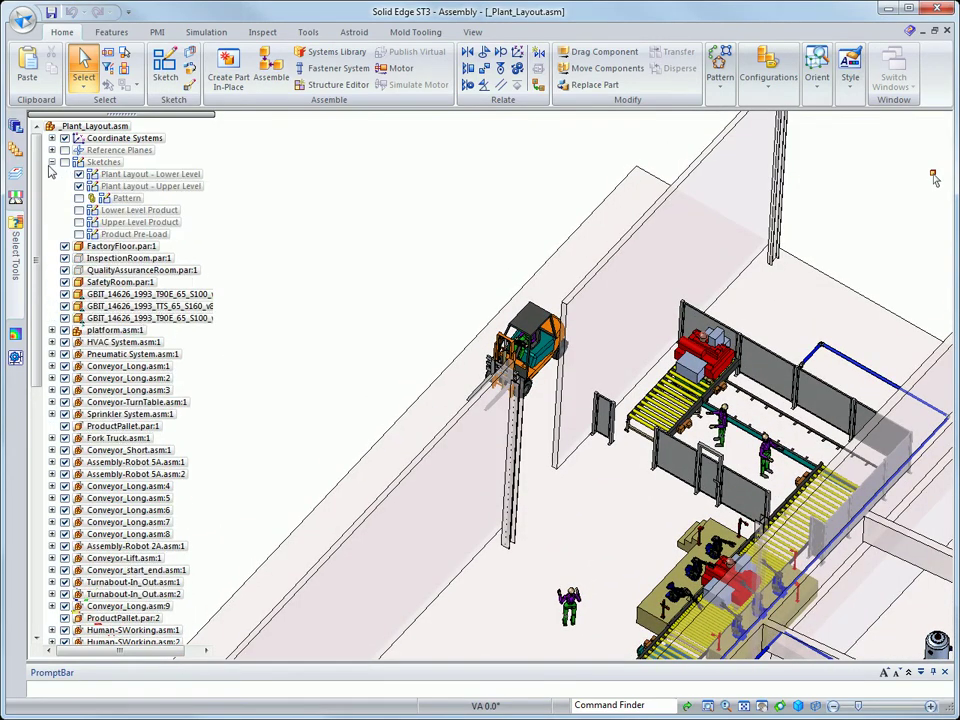
pyautogui.click(79, 198)
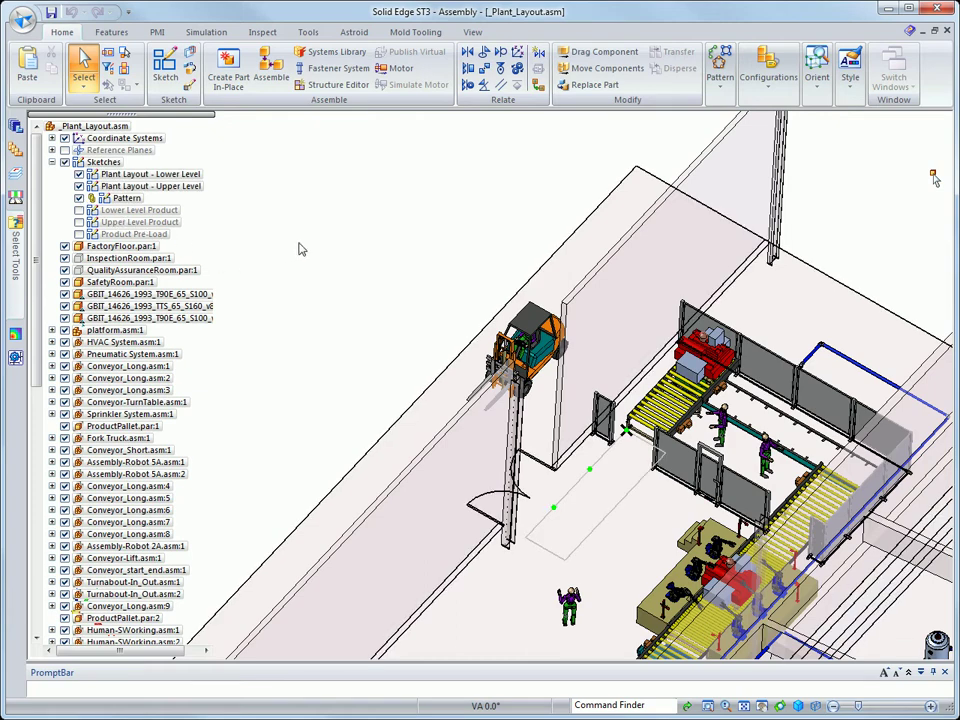
pyautogui.click(722, 88)
pyautogui.click(723, 127)
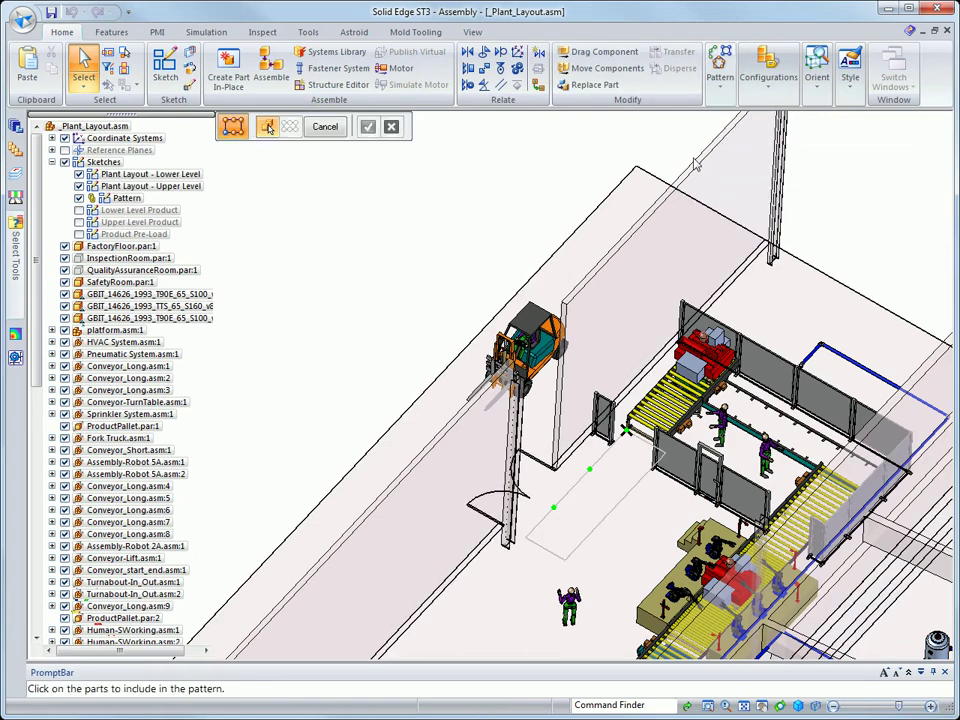
pyautogui.click(645, 420)
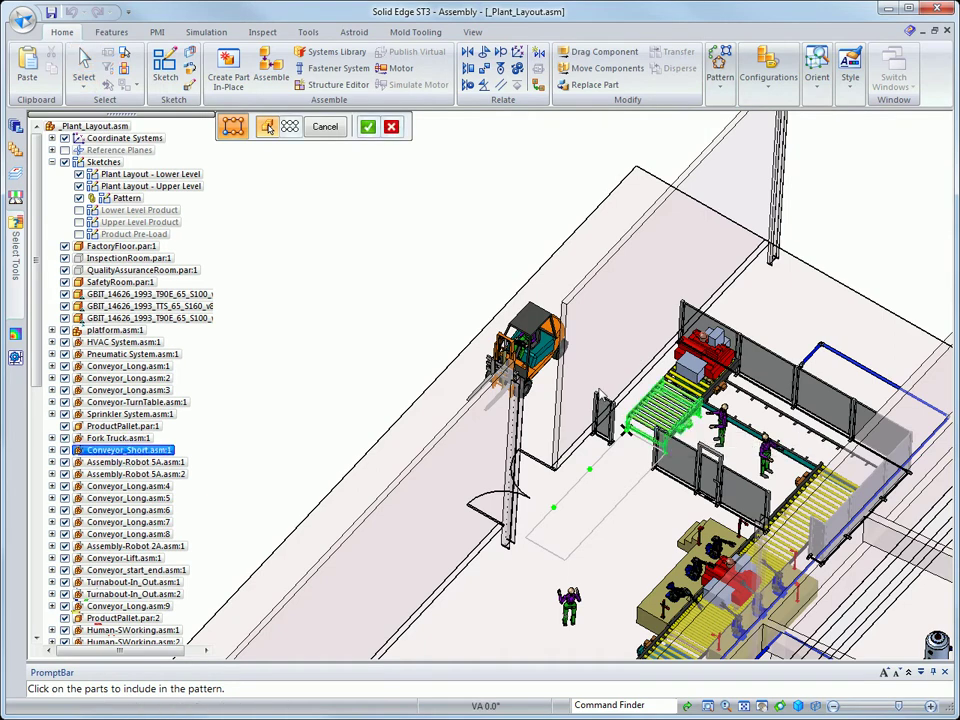
pyautogui.rightClick(416, 286)
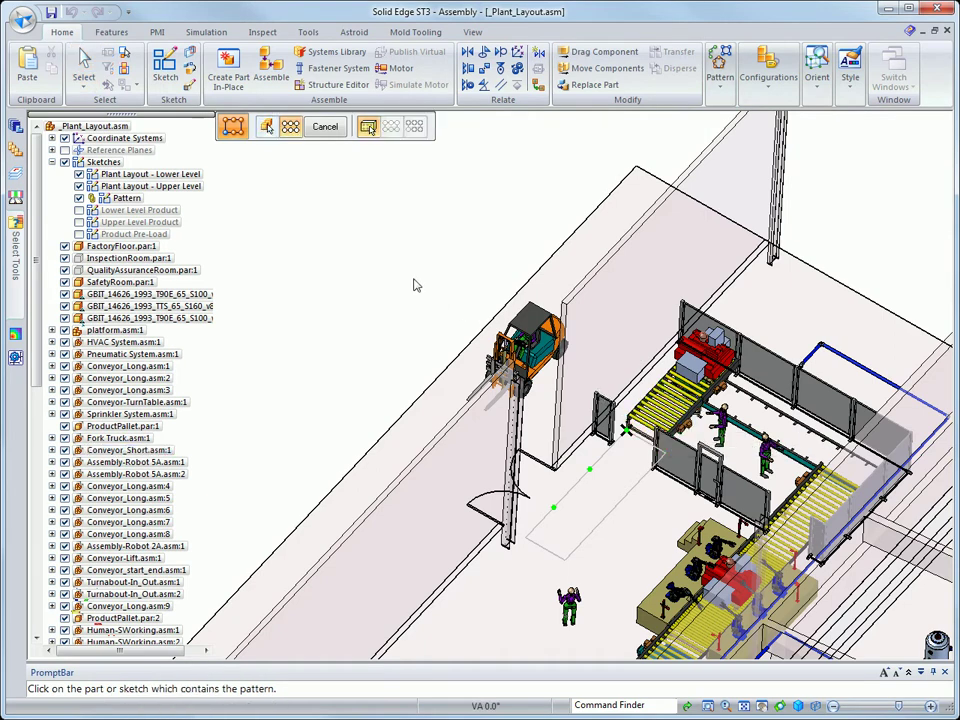
pyautogui.click(581, 486)
pyautogui.click(574, 491)
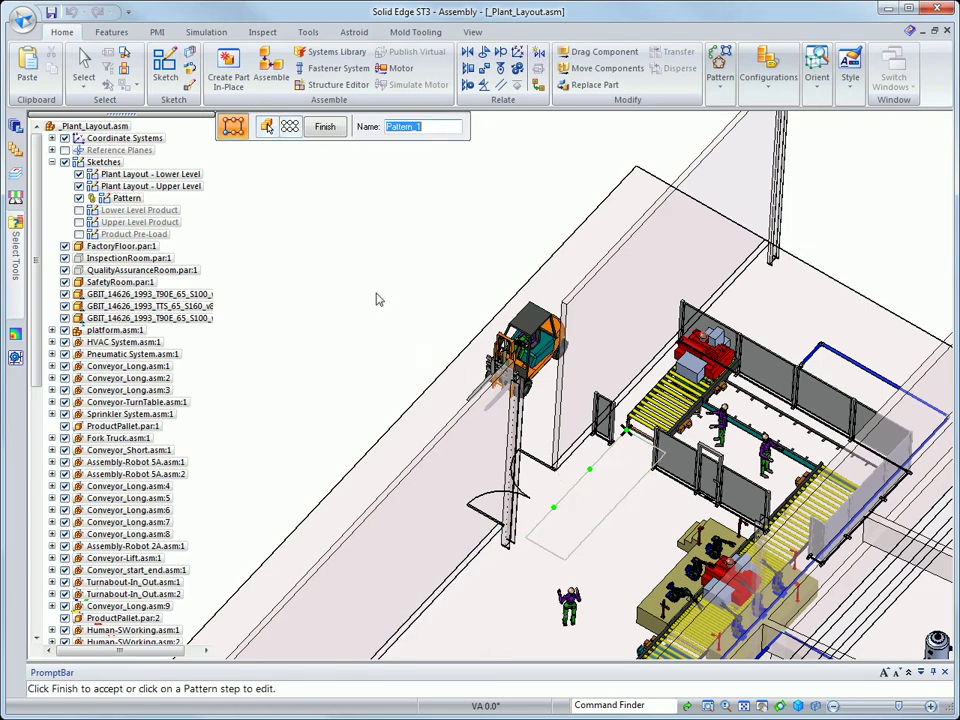
pyautogui.click(325, 128)
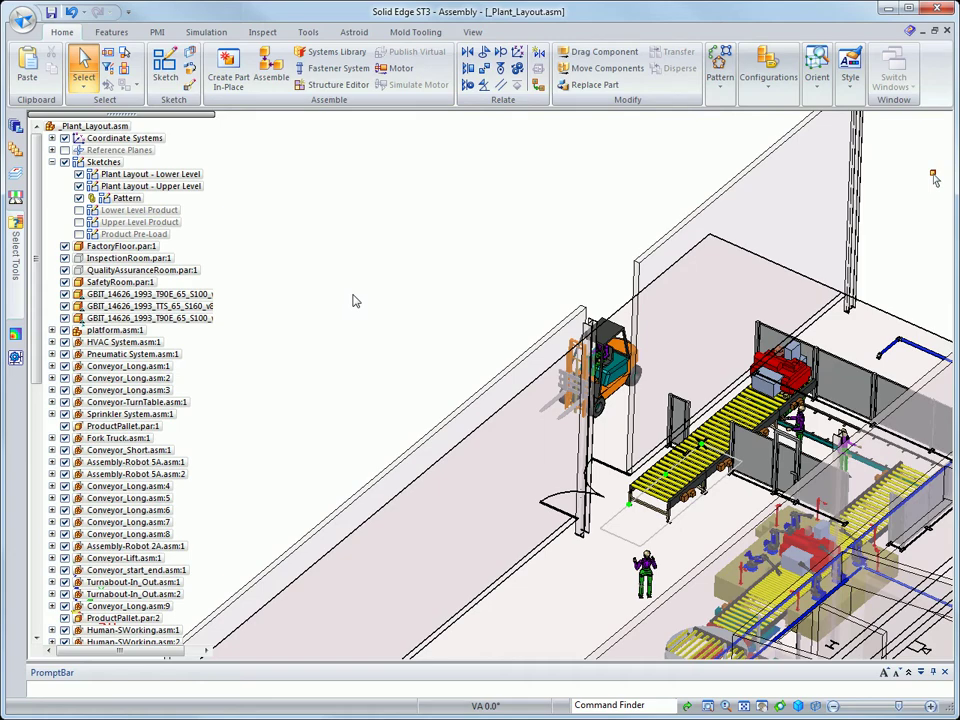
# Open the peer variables of the FactoryFloor part in the Variable Table
pyautogui.click(307, 33)
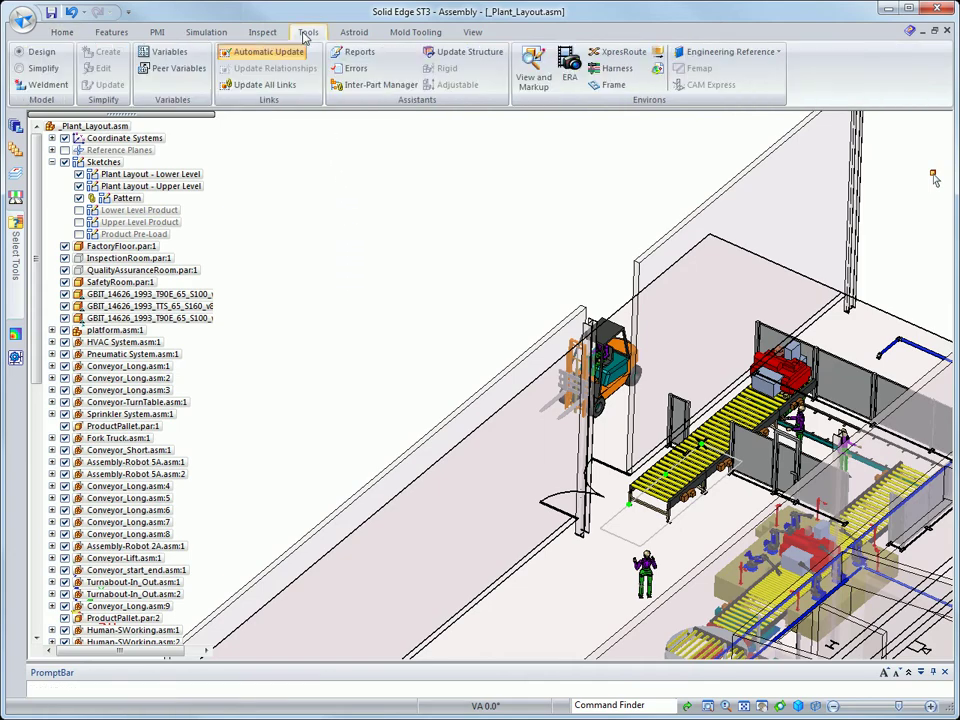
pyautogui.click(182, 68)
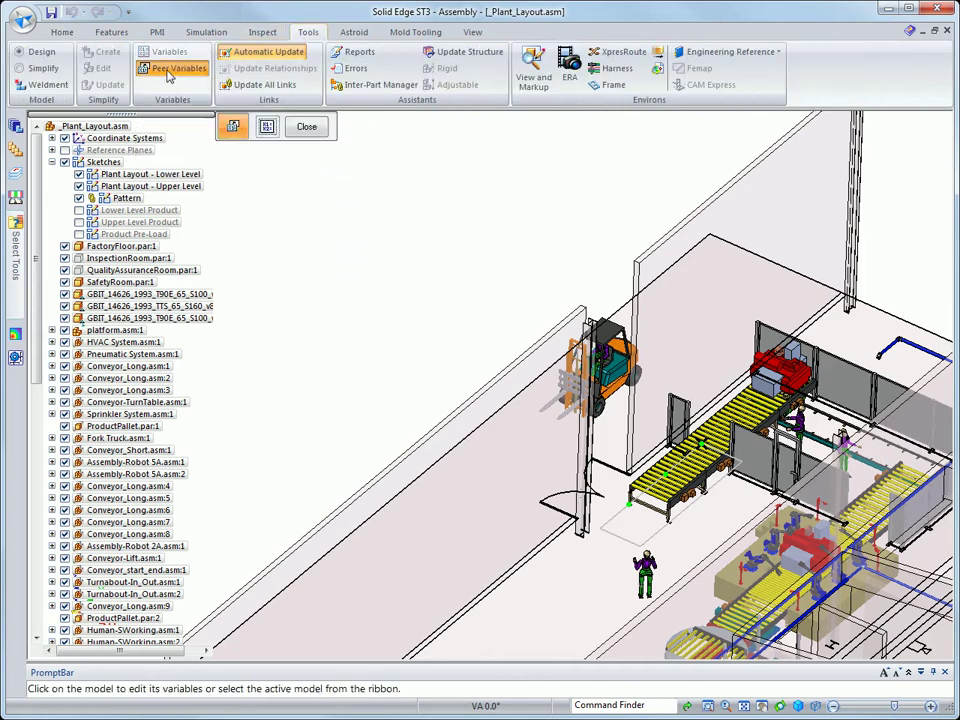
pyautogui.click(120, 247)
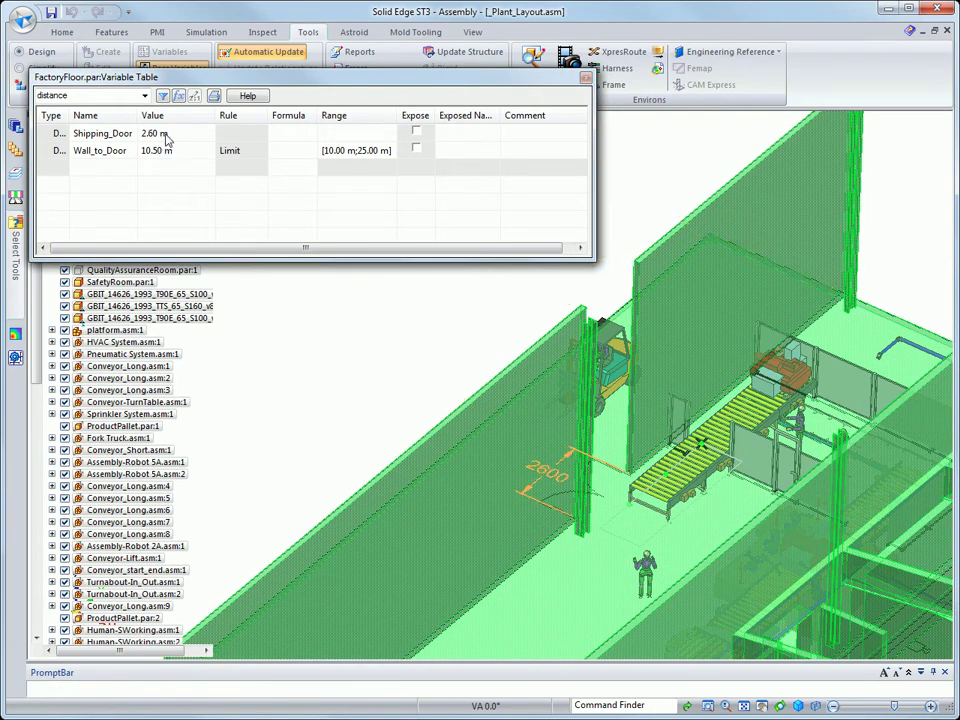
# Set Wall_to_Door to 22 m after the rejected value 30, then close the table
pyautogui.click(153, 155)
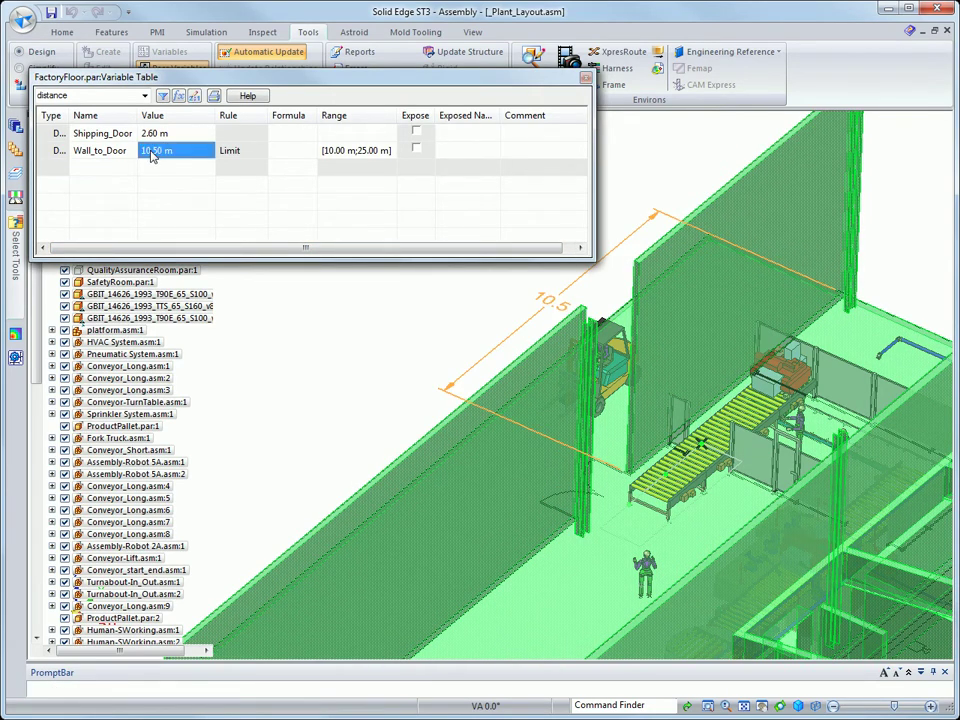
pyautogui.click(153, 155)
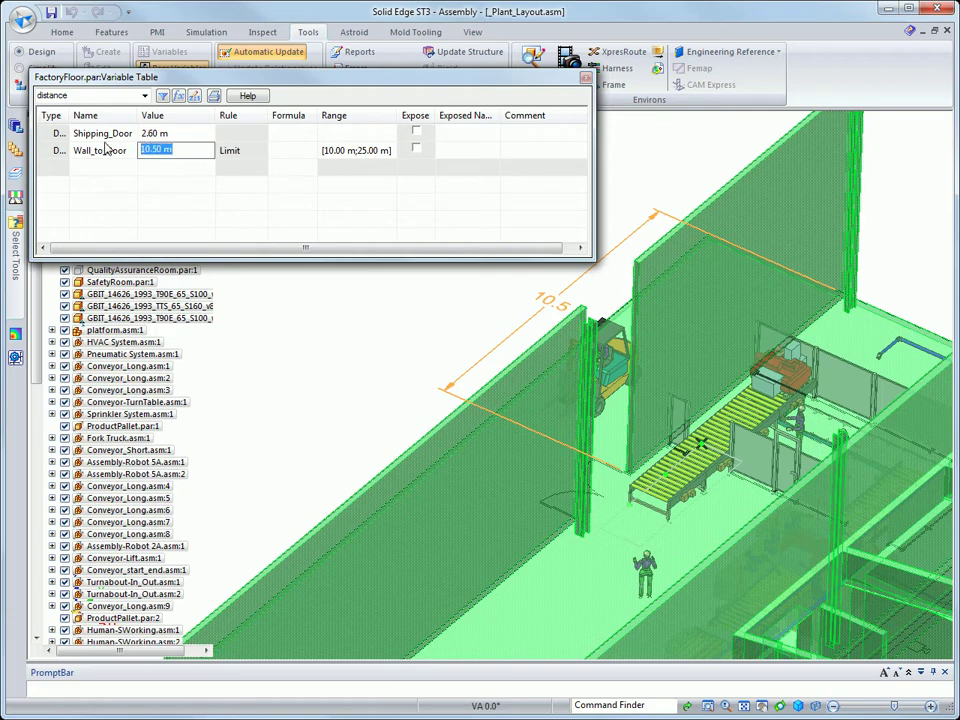
pyautogui.write('30')
pyautogui.press('Return')
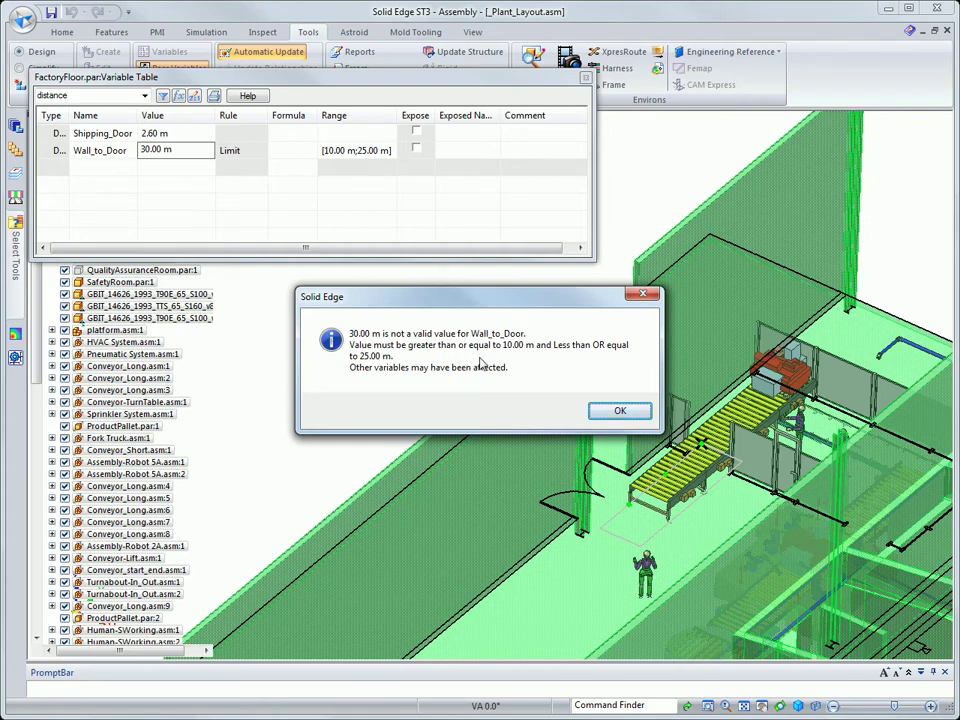
pyautogui.click(616, 413)
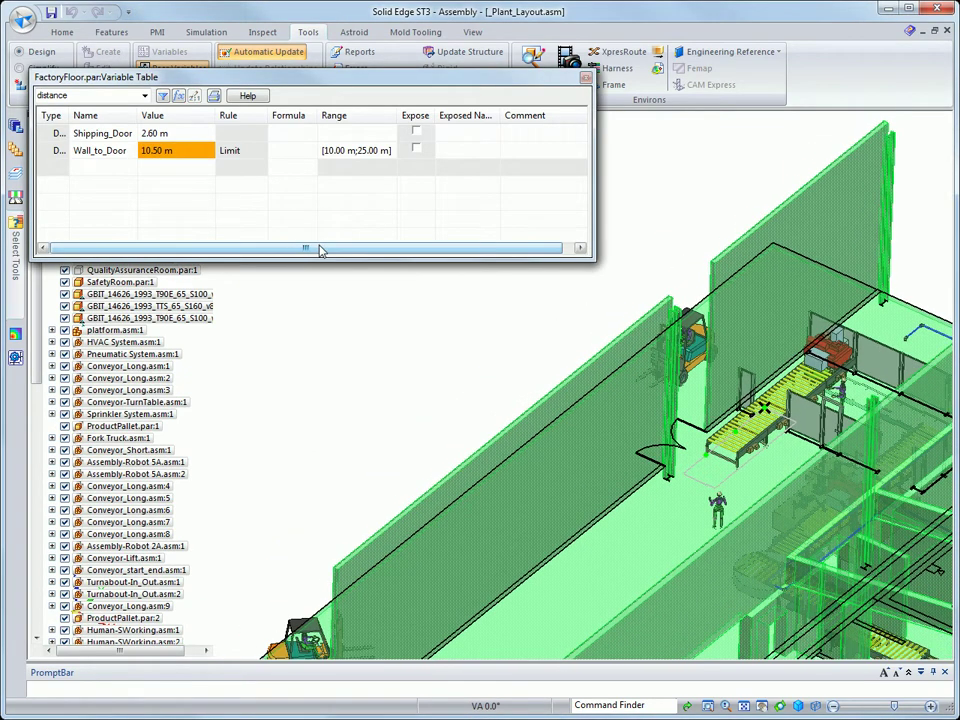
pyautogui.click(155, 150)
pyautogui.write('22')
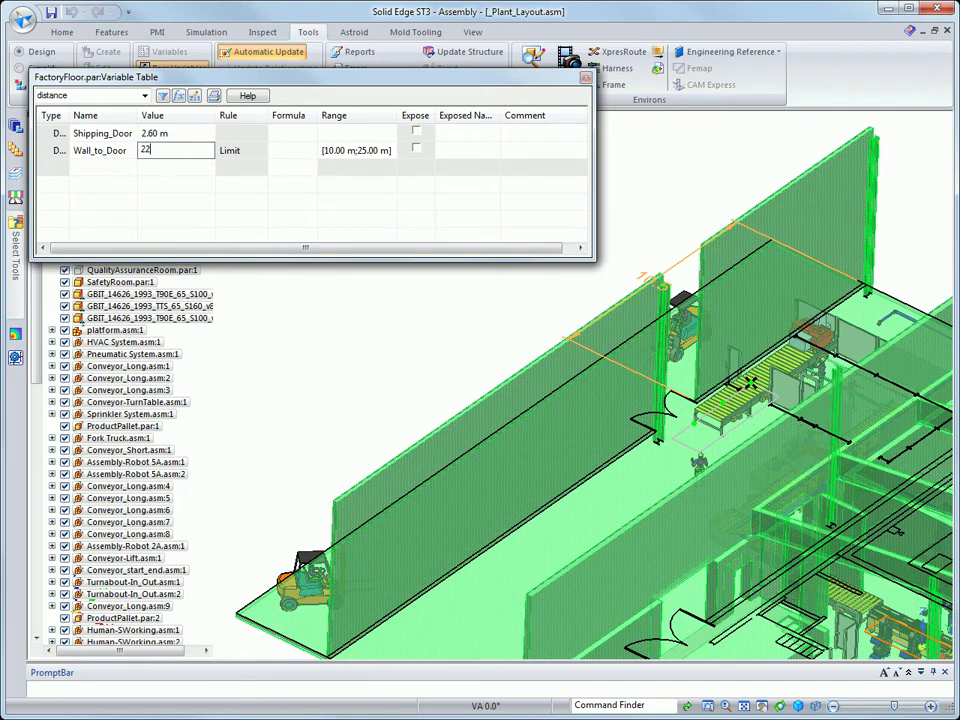
pyautogui.press('Return')
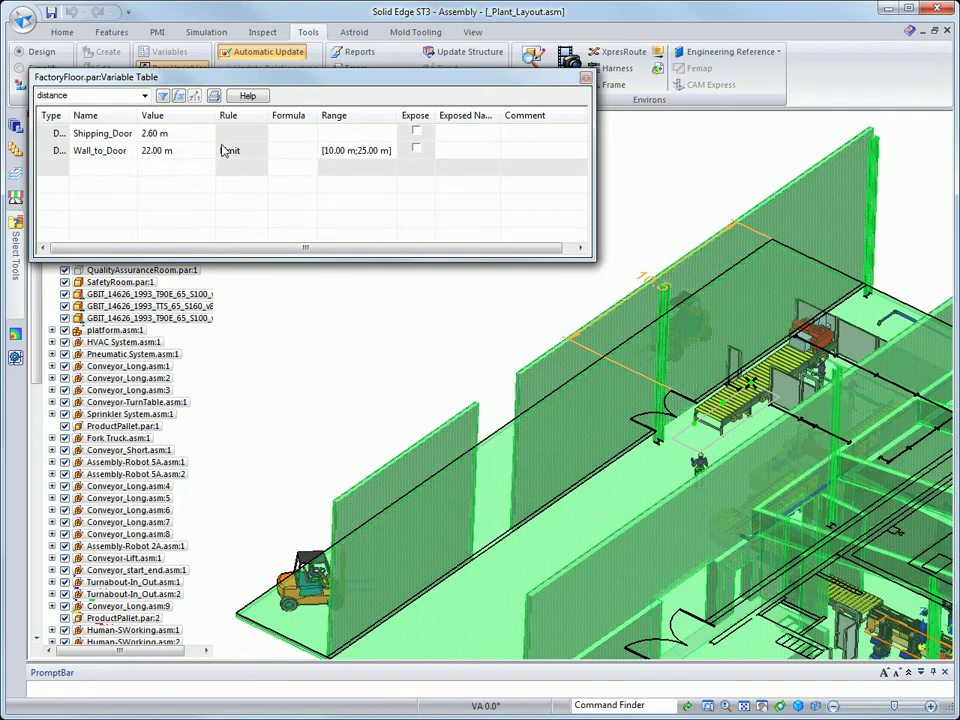
pyautogui.click(586, 77)
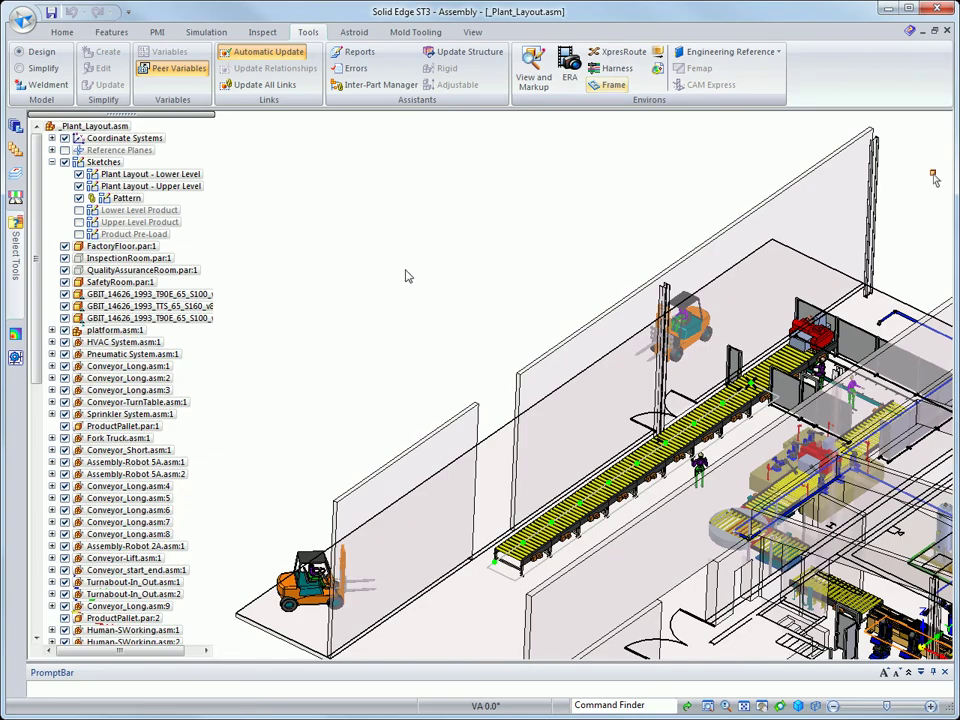
# Uncheck the Pattern sketch under Sketches in PathFinder
pyautogui.click(79, 199)
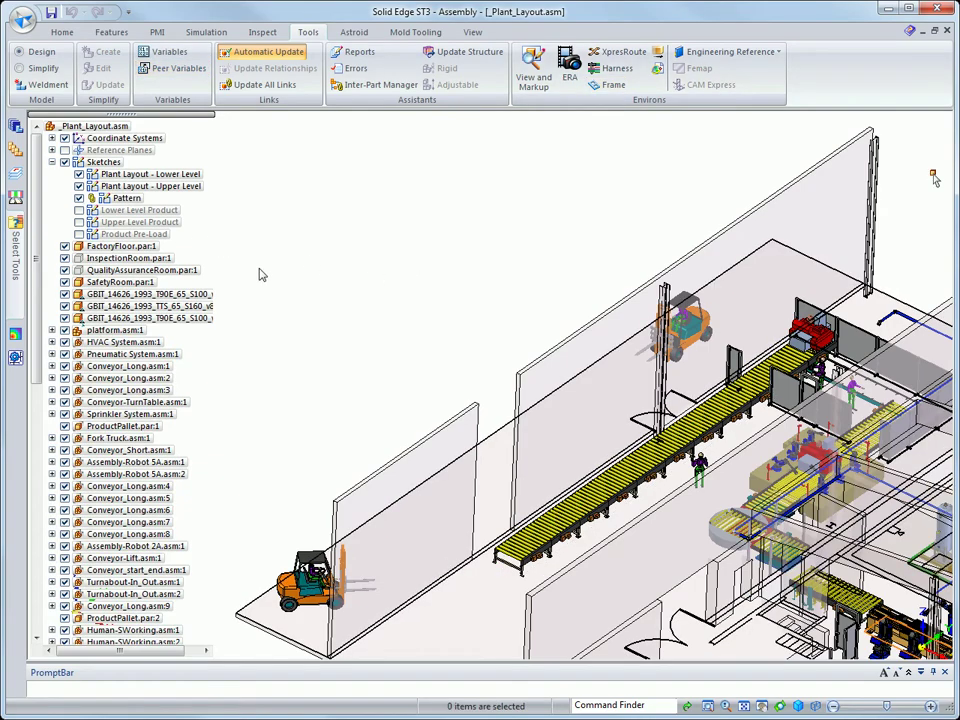